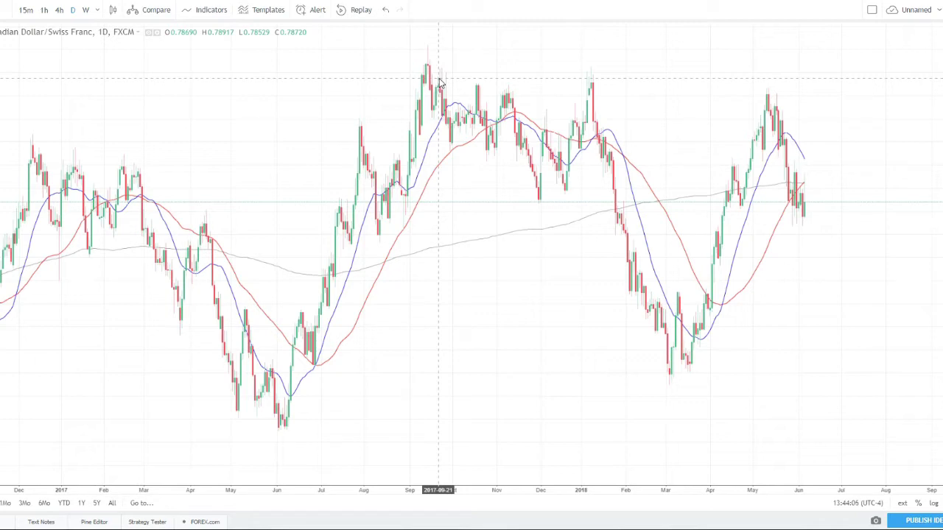
Maximize the main price pane so that it fills the chart area without the indicator panes.
{"action": "scroll", "coordinate": [589, 140], "scroll_direction": "down", "scroll_amount": 2}
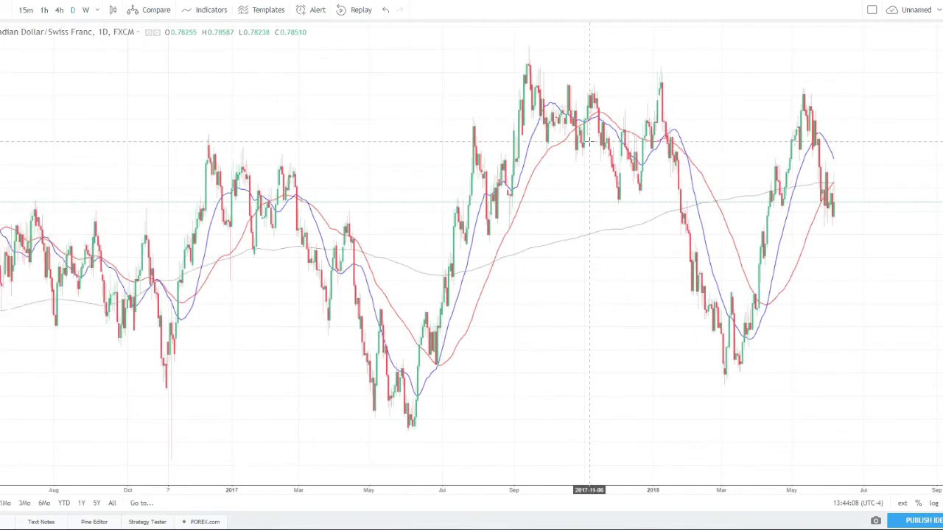
{"action": "scroll", "coordinate": [586, 137], "scroll_direction": "up", "scroll_amount": 2}
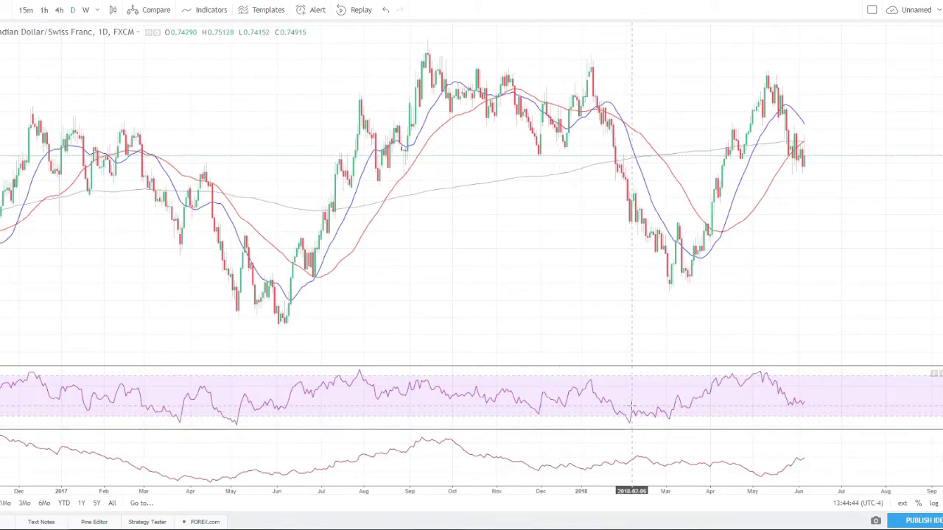
{"action": "double_click", "coordinate": [529, 298]}
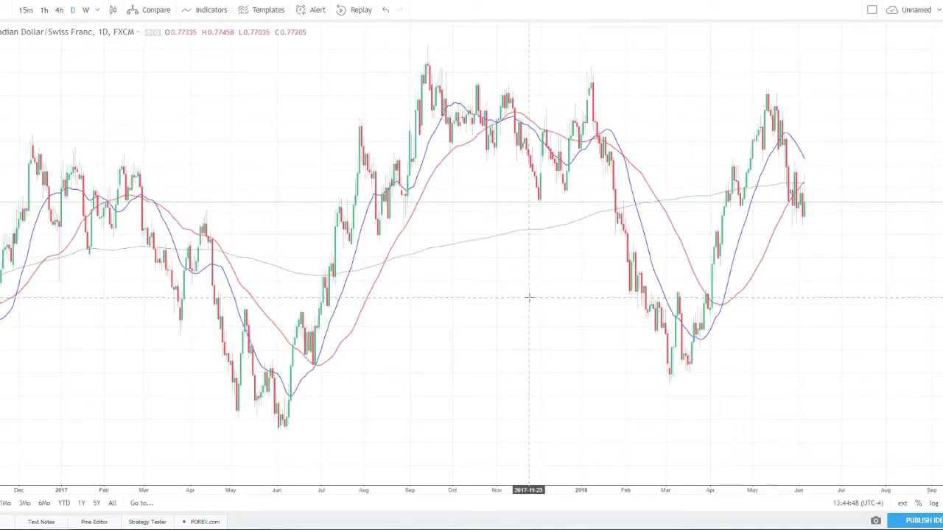
{"action": "double_click", "coordinate": [529, 298]}
{"action": "double_click", "coordinate": [528, 297]}
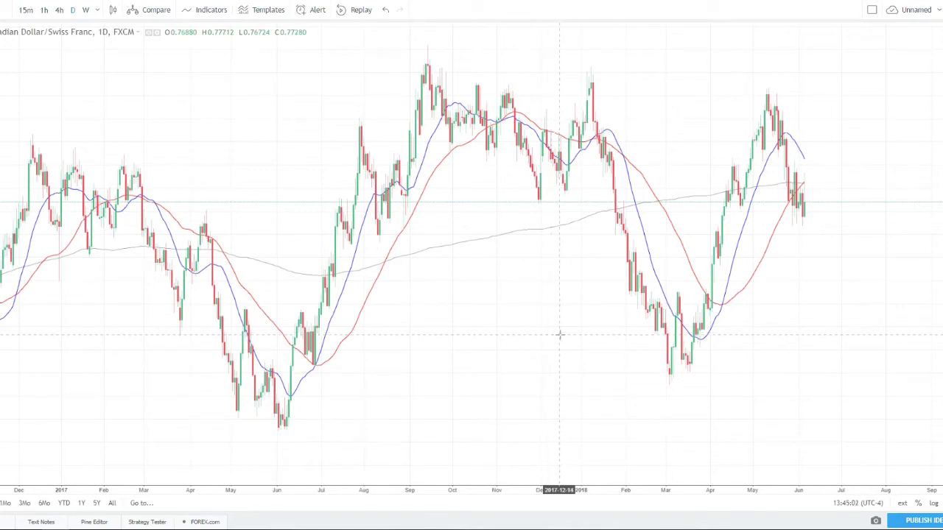
Draw a horizontal ray from mid-November 2017 and shift it slightly down, just below the late-November 2017 low.
{"action": "scroll", "coordinate": [491, 326], "scroll_direction": "down", "scroll_amount": 1}
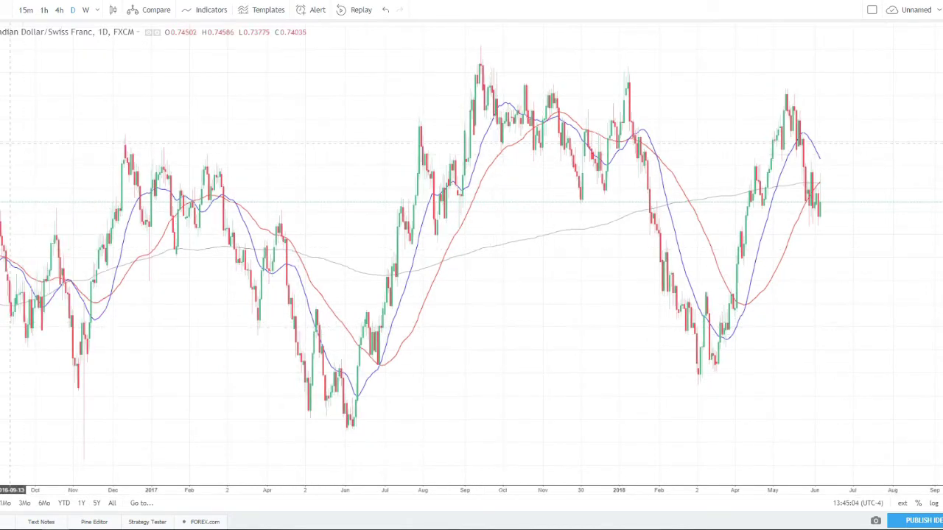
{"action": "left_click", "coordinate": [0, 57]}
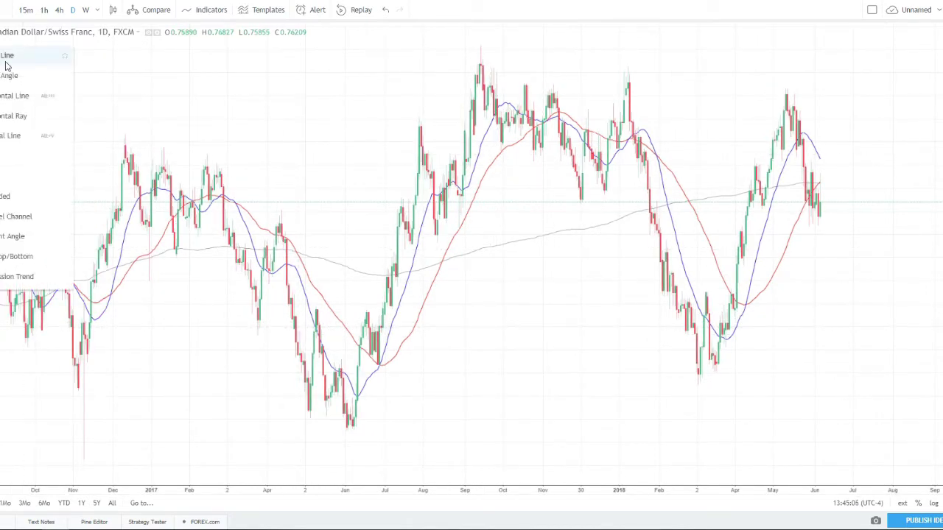
{"action": "left_click", "coordinate": [11, 116]}
{"action": "left_click", "coordinate": [556, 199]}
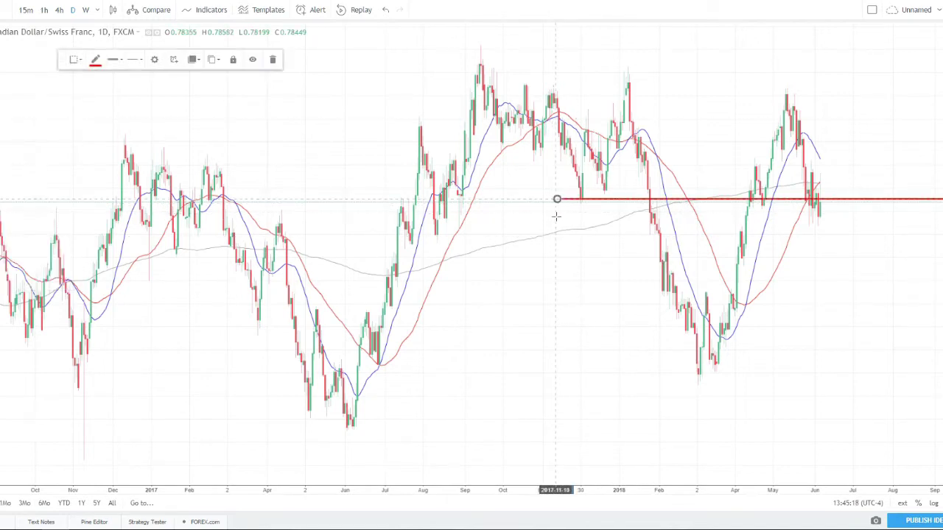
{"action": "mouse_move", "coordinate": [601, 205]}
{"action": "left_mouse_down"}
{"action": "mouse_move", "coordinate": [593, 77]}
{"action": "mouse_move", "coordinate": [388, 154]}
{"action": "mouse_move", "coordinate": [365, 241]}
{"action": "mouse_move", "coordinate": [597, 196]}
{"action": "mouse_move", "coordinate": [605, 205]}
{"action": "left_mouse_up"}
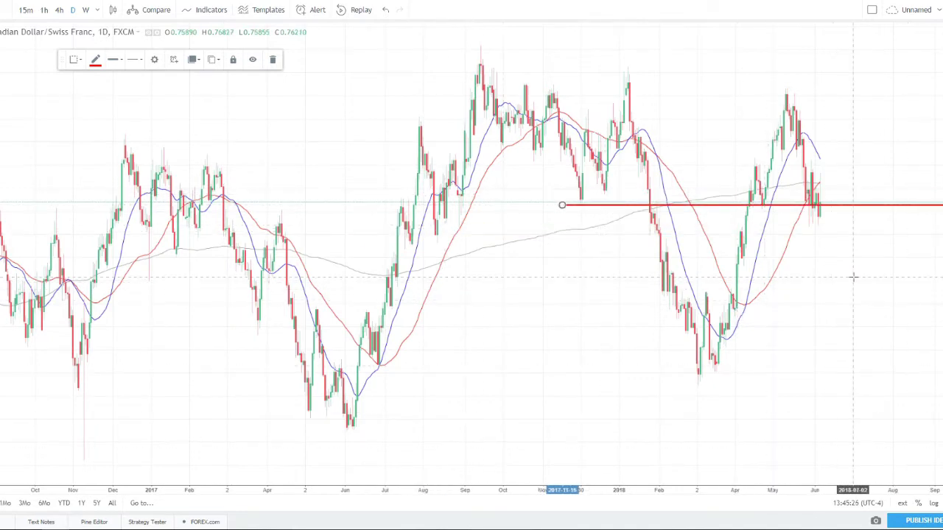
{"action": "left_click_drag", "start_coordinate": [874, 311], "coordinate": [787, 326]}
{"action": "scroll", "coordinate": [771, 318], "scroll_direction": "down", "scroll_amount": 2}
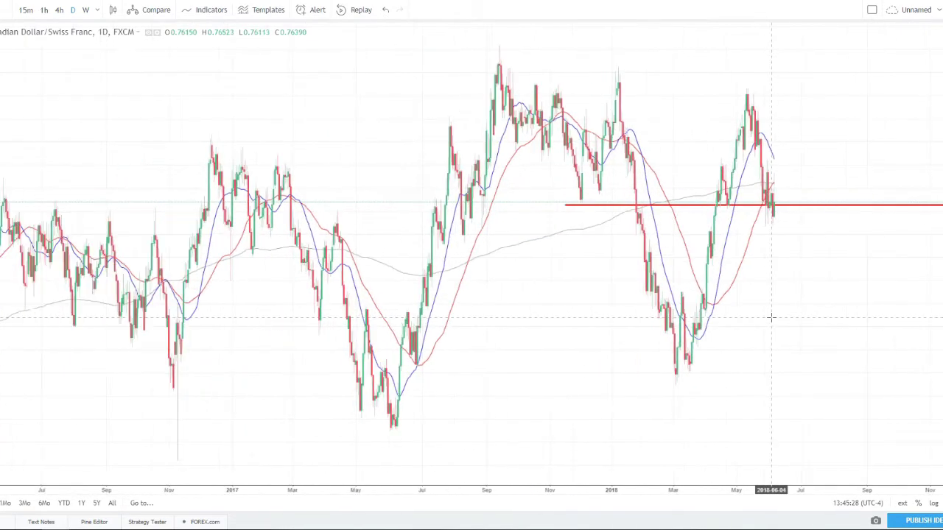
{"action": "scroll", "coordinate": [771, 317], "scroll_direction": "up", "scroll_amount": 2}
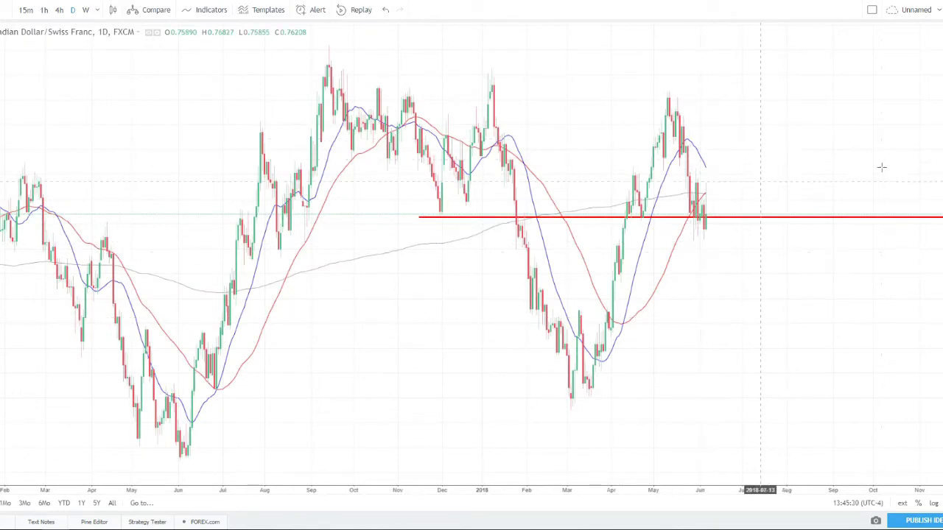
Draw a horizontal ray from early November 2016 along the June 2017 lows and delete it.
{"action": "left_click", "coordinate": [5, 94]}
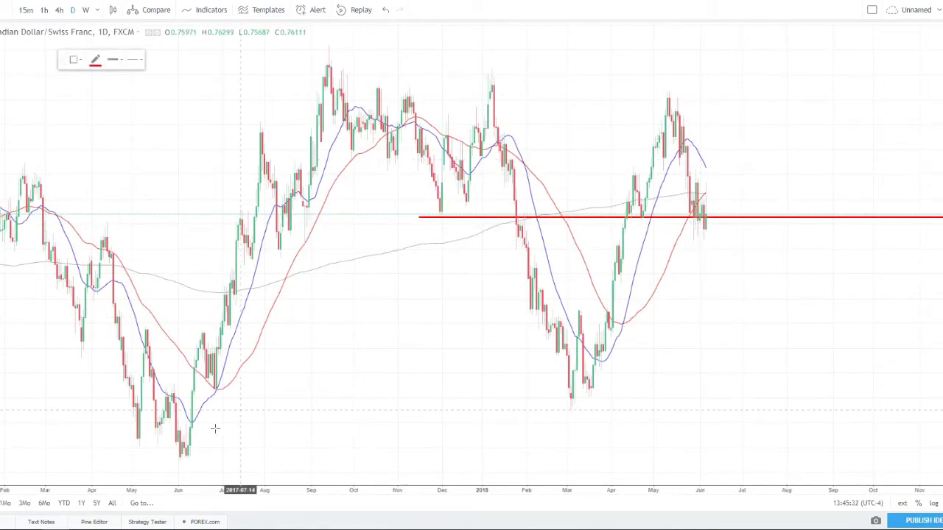
{"action": "scroll", "coordinate": [95, 398], "scroll_direction": "down", "scroll_amount": 4}
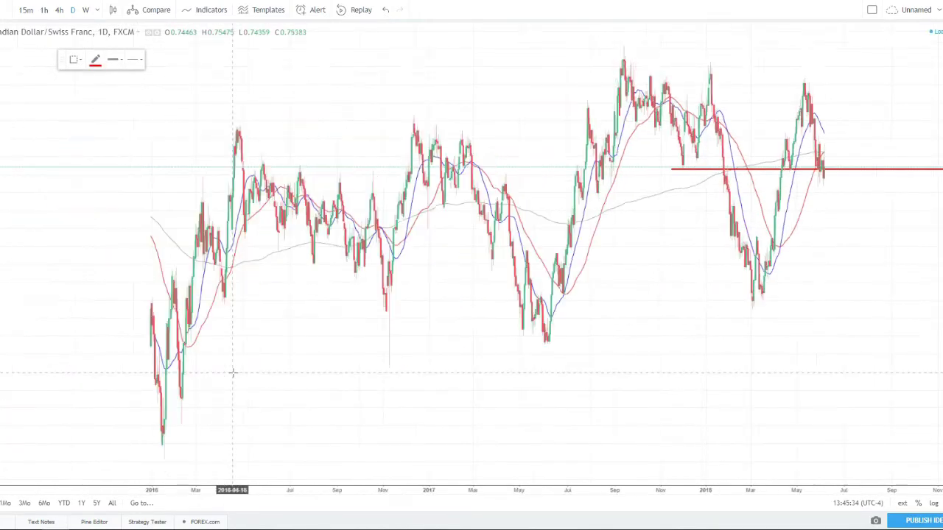
{"action": "left_click", "coordinate": [386, 356]}
{"action": "scroll", "coordinate": [564, 347], "scroll_direction": "up", "scroll_amount": 3}
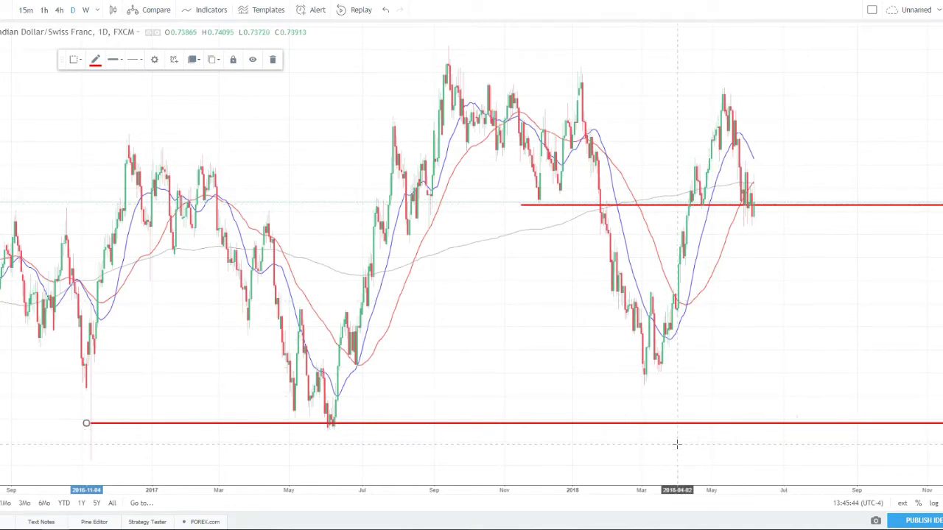
{"action": "key", "text": "Delete"}
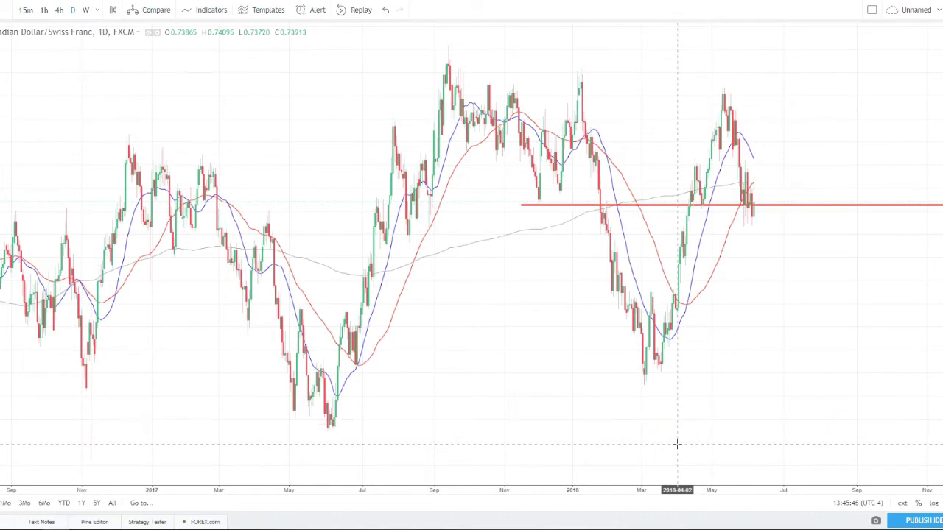
{"action": "scroll", "coordinate": [730, 447], "scroll_direction": "up", "scroll_amount": 3}
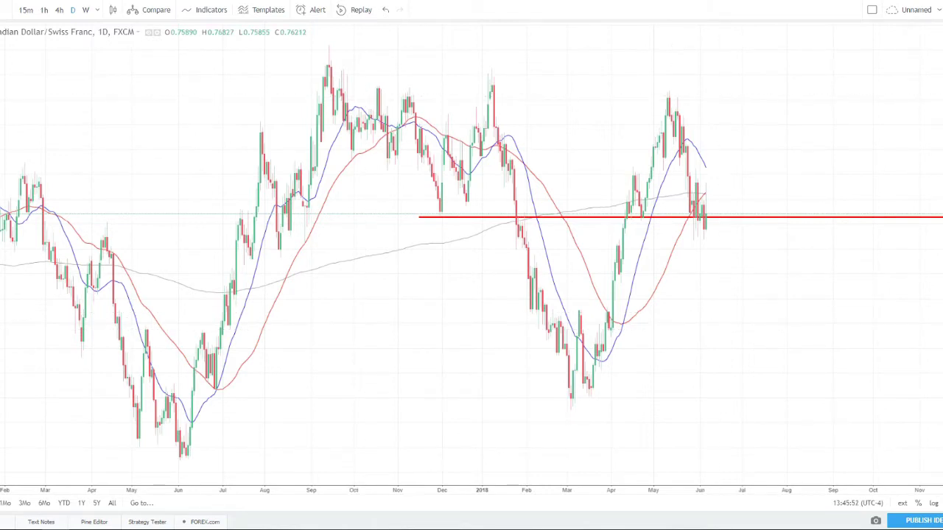
Add five more horizontal rays at different levels between the January 2018 high and the March 2018 lows.
{"action": "left_click", "coordinate": [515, 217]}
{"action": "left_click", "coordinate": [506, 245]}
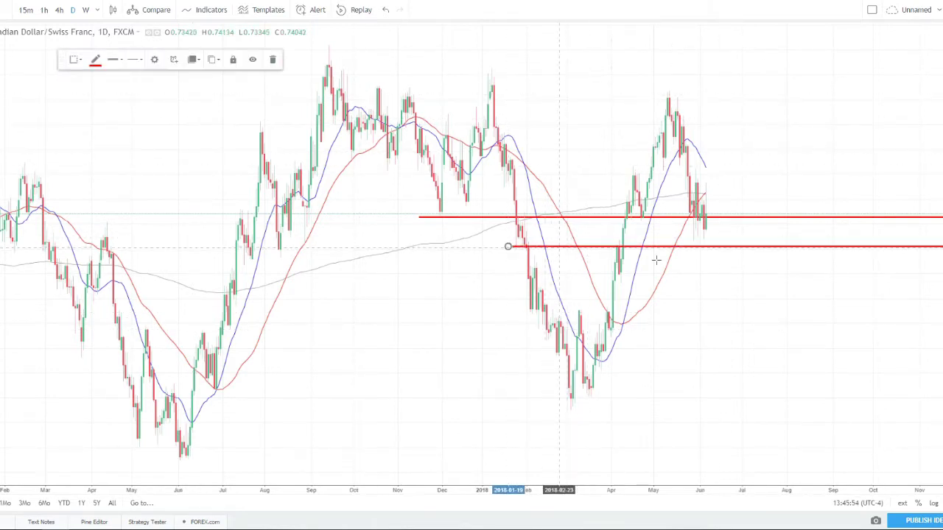
{"action": "scroll", "coordinate": [728, 274], "scroll_direction": "up", "scroll_amount": 1}
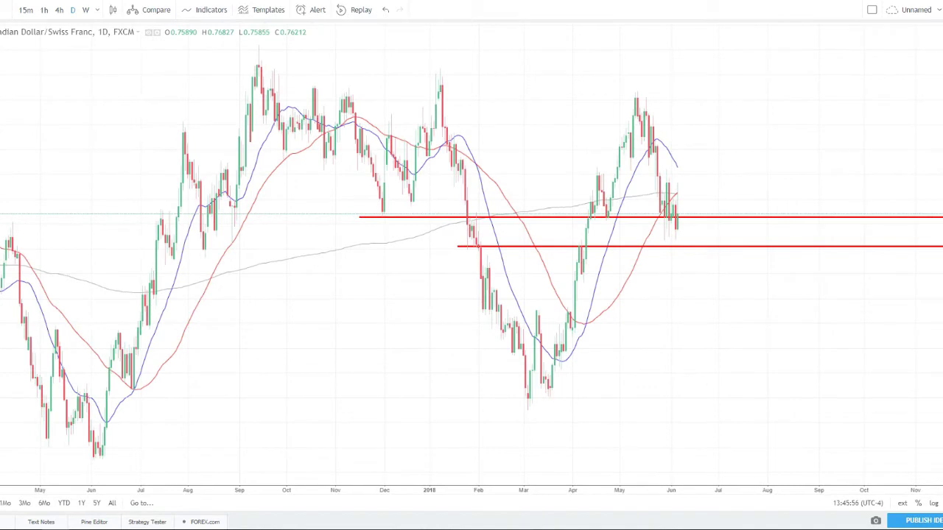
{"action": "left_click", "coordinate": [288, 144]}
{"action": "left_click", "coordinate": [336, 360]}
{"action": "left_click", "coordinate": [359, 273]}
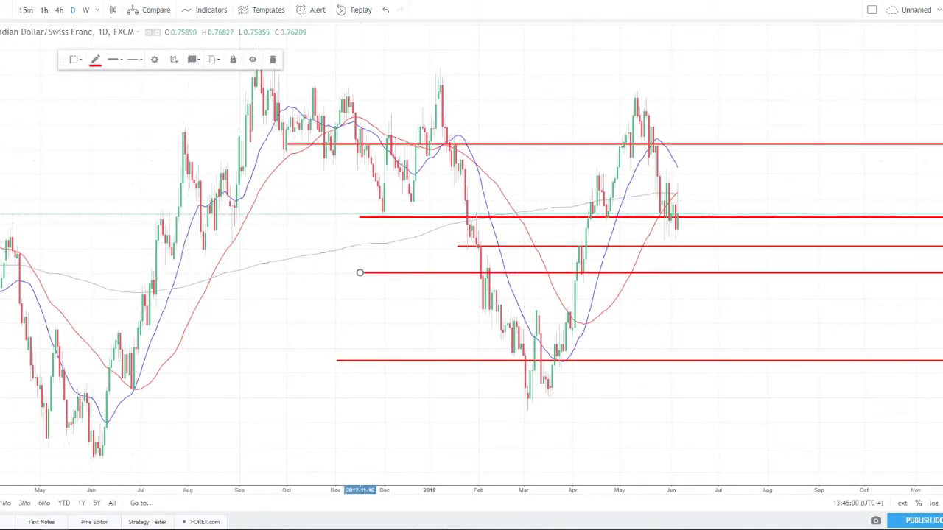
{"action": "left_click", "coordinate": [456, 92]}
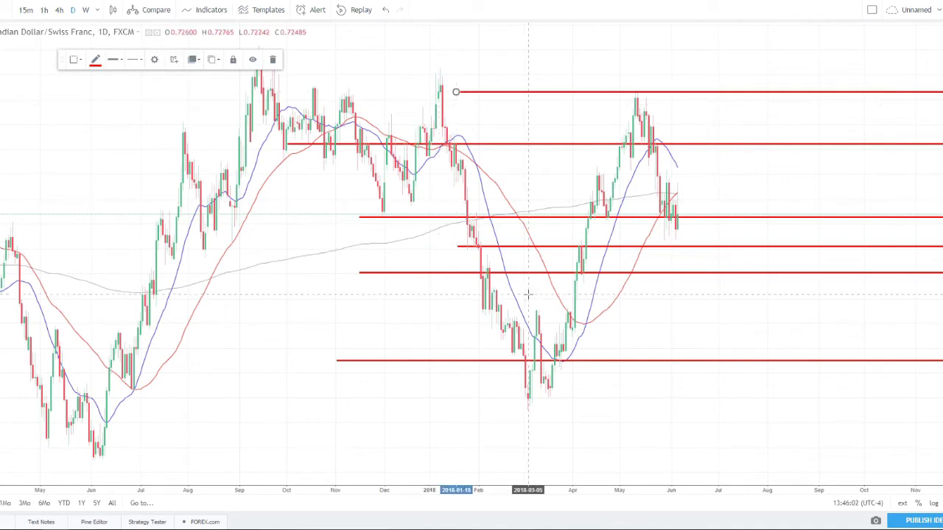
{"action": "scroll", "coordinate": [528, 295], "scroll_direction": "up", "scroll_amount": 2}
{"action": "scroll", "coordinate": [528, 294], "scroll_direction": "down", "scroll_amount": 2}
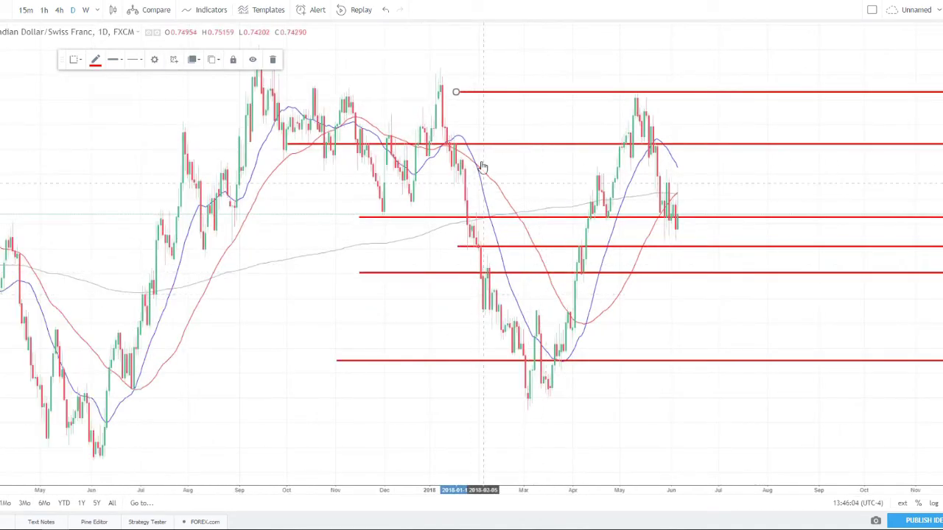
Remove all drawing tools from the chart while keeping the indicators.
{"action": "right_click", "coordinate": [506, 131]}
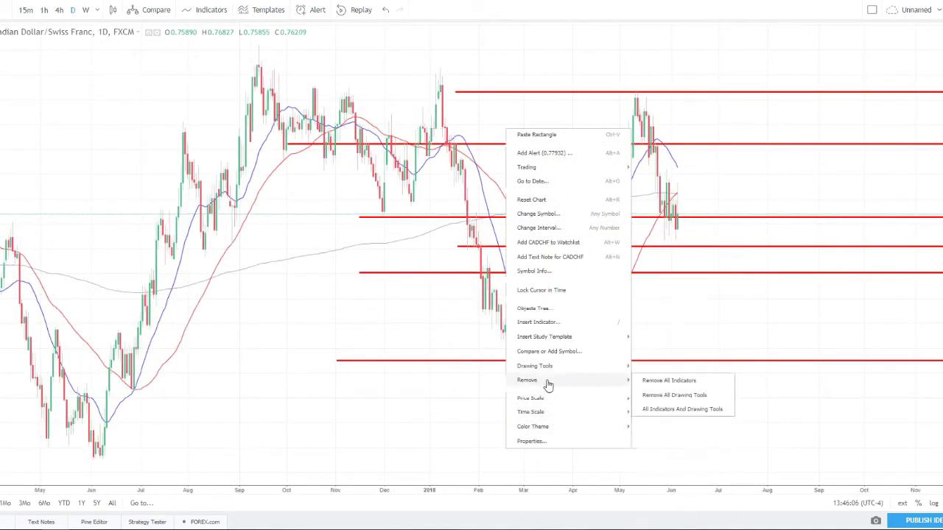
{"action": "mouse_move", "coordinate": [585, 380]}
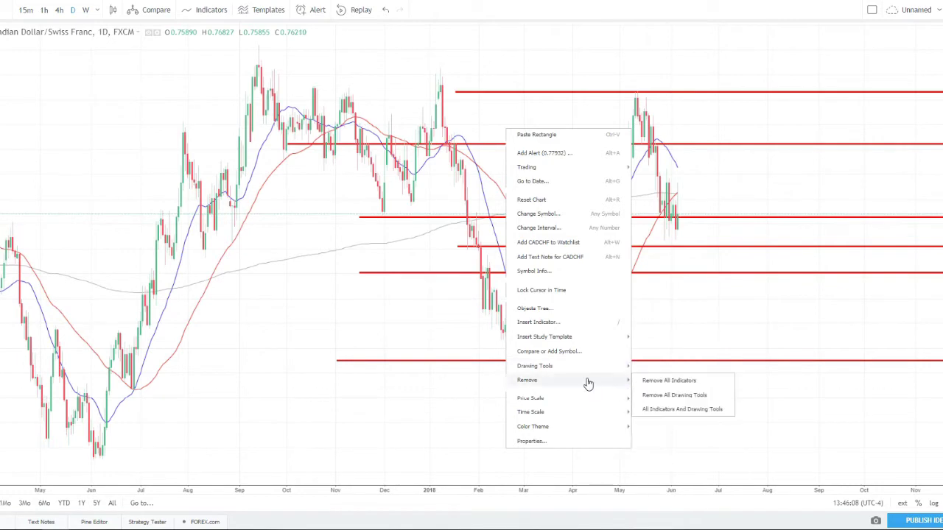
{"action": "left_click", "coordinate": [688, 393]}
{"action": "scroll", "coordinate": [130, 152], "scroll_direction": "down", "scroll_amount": 2}
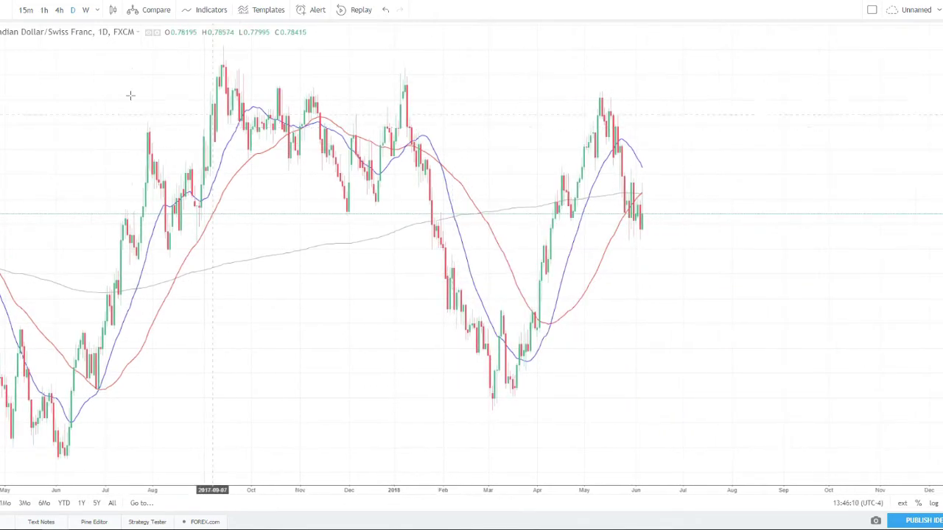
Draw a red horizontal ray on the daily chart and move it down to start at about 2018-02-01, along the April 2018 pullback low.
{"action": "left_click", "coordinate": [28, 81]}
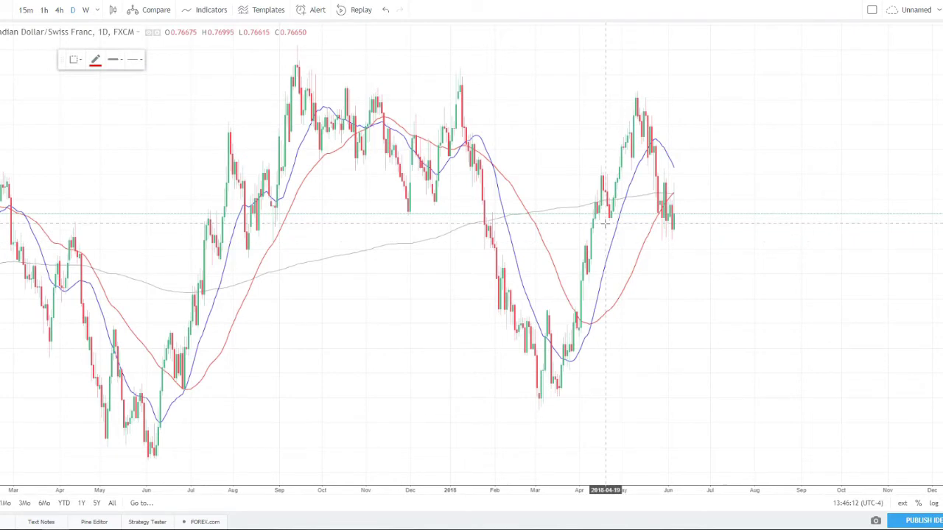
{"action": "left_click", "coordinate": [381, 218]}
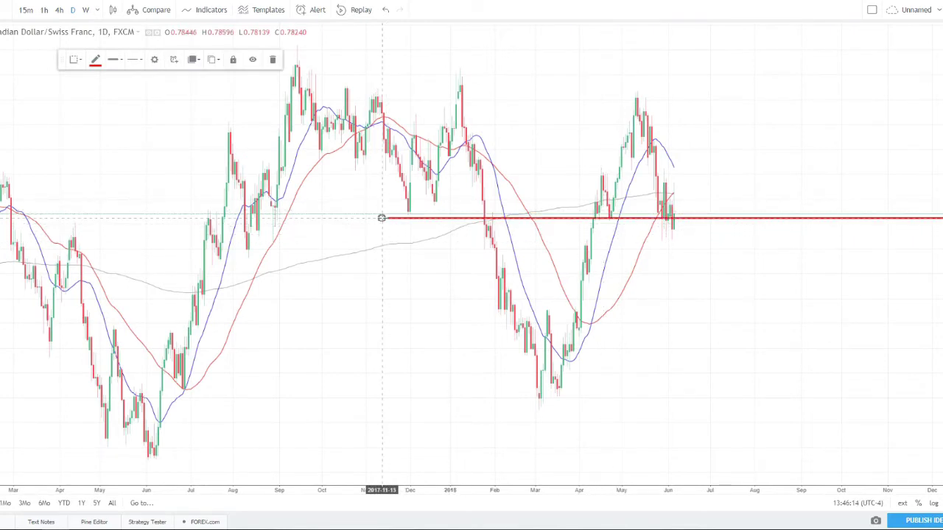
{"action": "left_click_drag", "start_coordinate": [383, 224], "coordinate": [386, 225]}
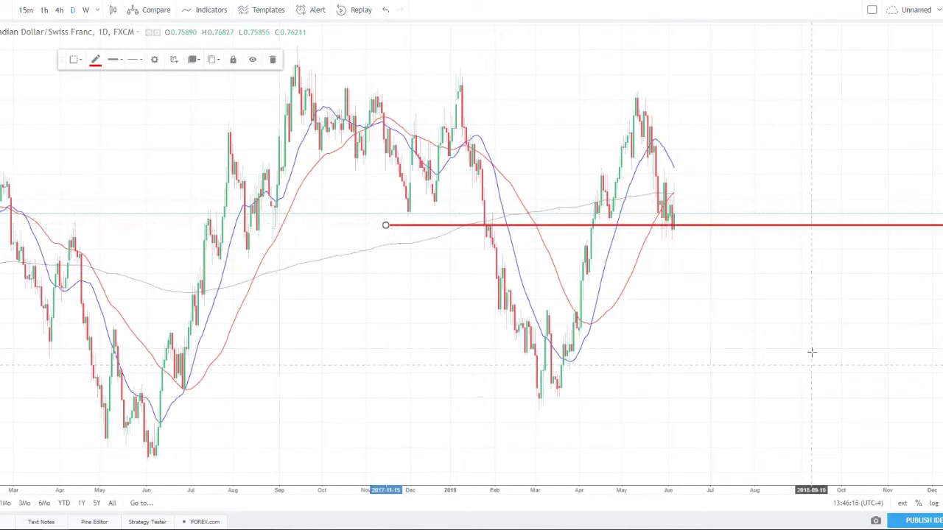
{"action": "left_click", "coordinate": [809, 329]}
{"action": "mouse_move", "coordinate": [445, 228]}
{"action": "left_mouse_down"}
{"action": "mouse_move", "coordinate": [539, 243]}
{"action": "mouse_move", "coordinate": [538, 271]}
{"action": "mouse_move", "coordinate": [555, 277]}
{"action": "left_mouse_up"}
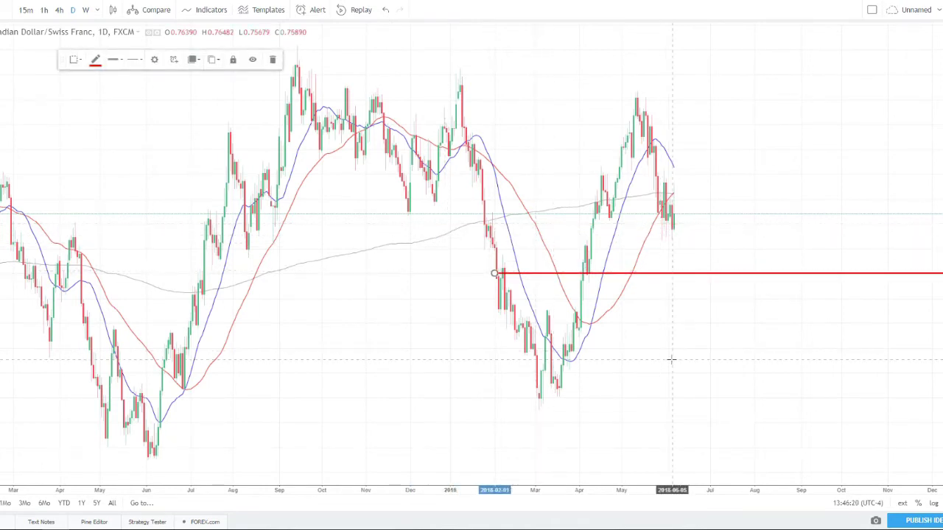
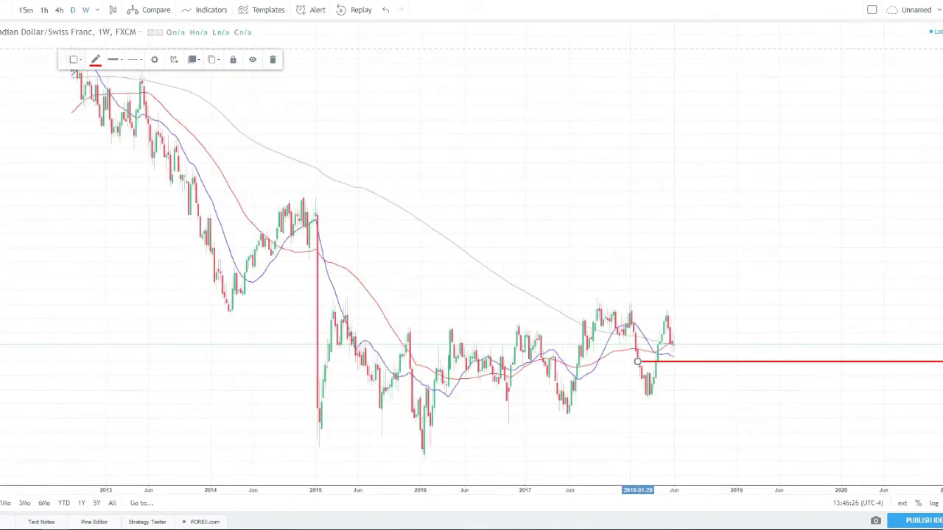
On the weekly chart, draw two blue horizontal lines, one along the early 2014 low and 2018 highs, one at the current price.
{"action": "left_click", "coordinate": [2, 53]}
{"action": "left_click", "coordinate": [2, 102]}
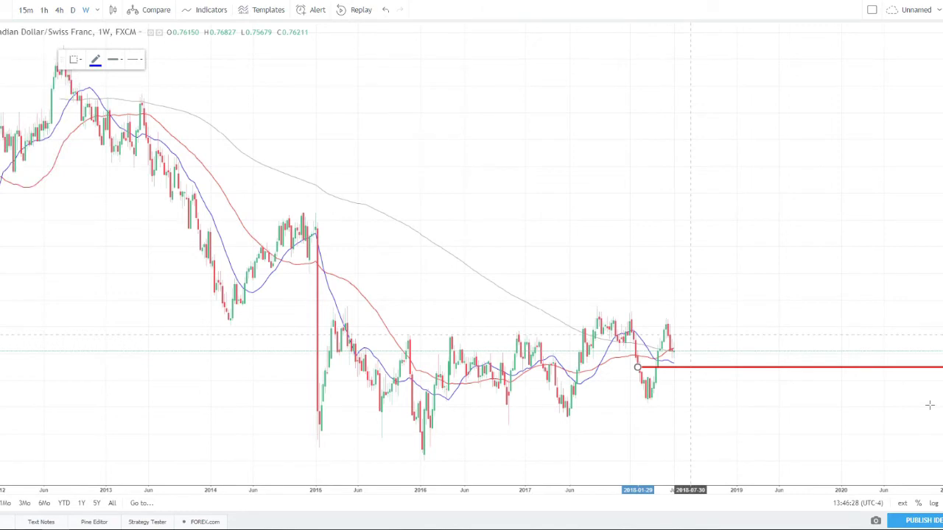
{"action": "left_click", "coordinate": [541, 322]}
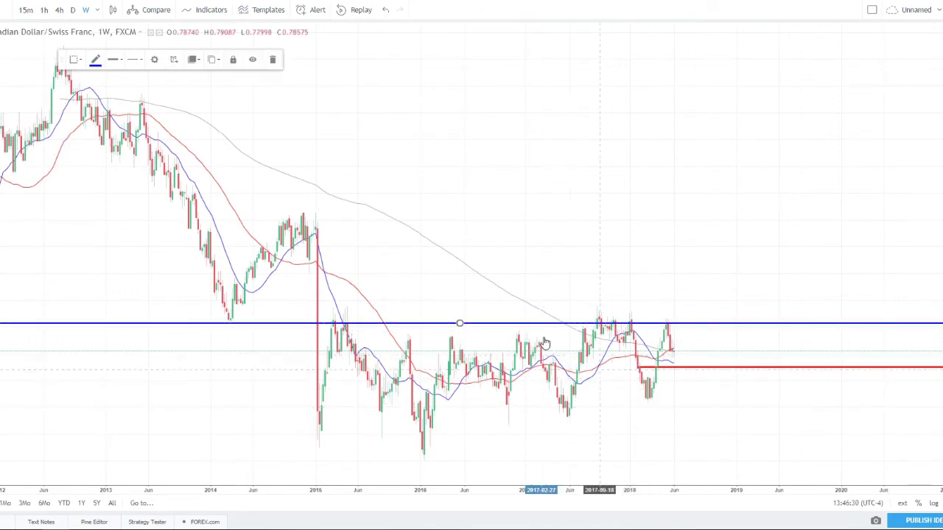
{"action": "left_click", "coordinate": [582, 299]}
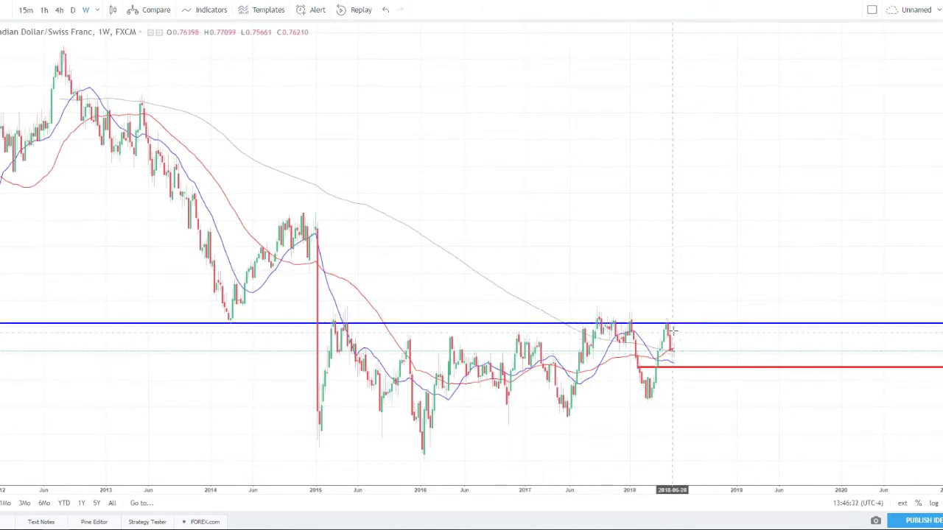
{"action": "left_click", "coordinate": [233, 324]}
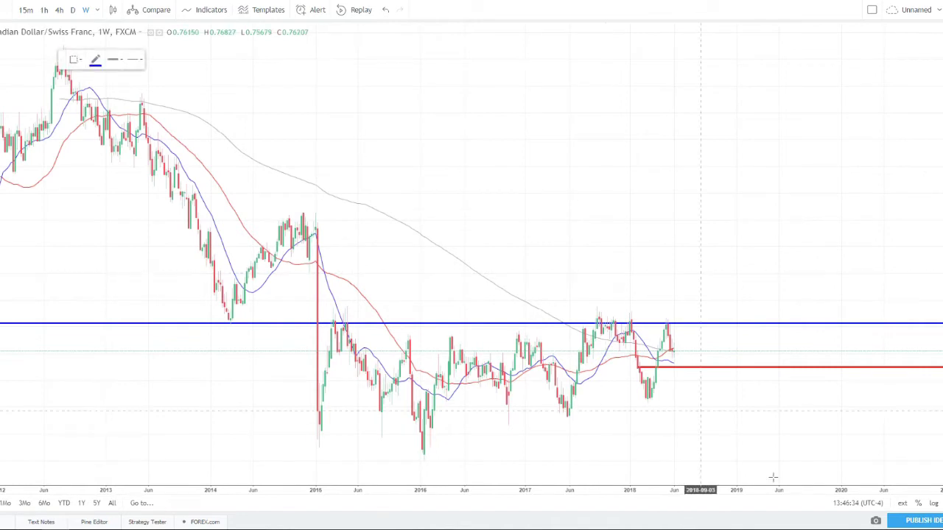
{"action": "left_click", "coordinate": [554, 359]}
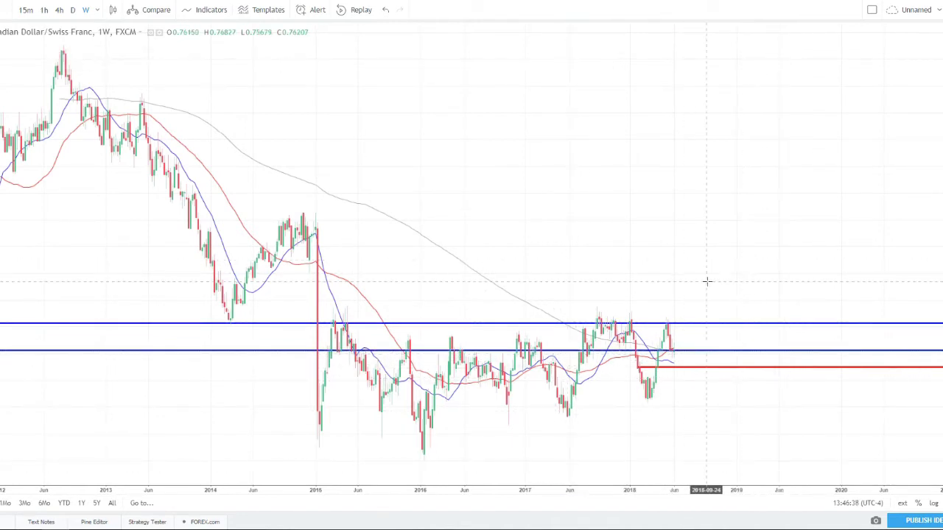
On the 4-hour chart, draw a red trend line from the 2018-05-17 high down to 2018-06-15 and delete it.
{"action": "left_click", "coordinate": [74, 10]}
{"action": "left_click", "coordinate": [59, 10]}
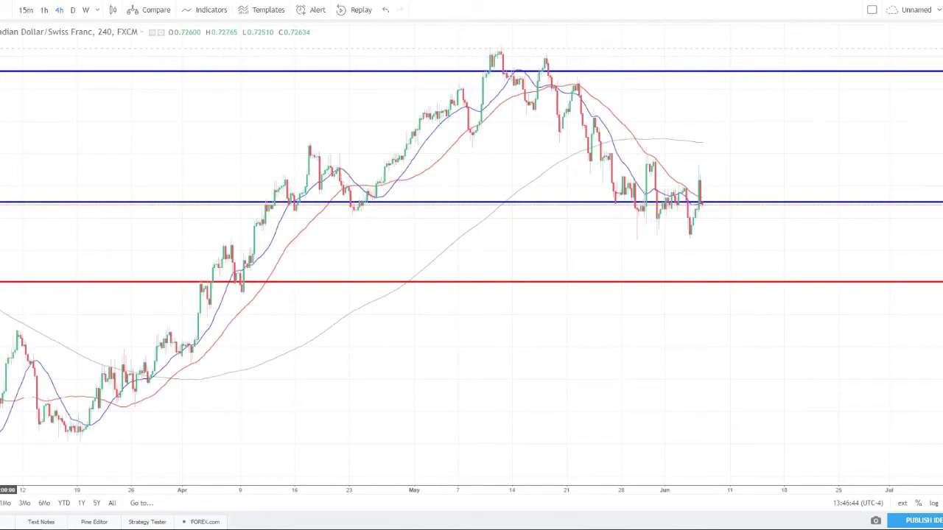
{"action": "left_click", "coordinate": [37, 56]}
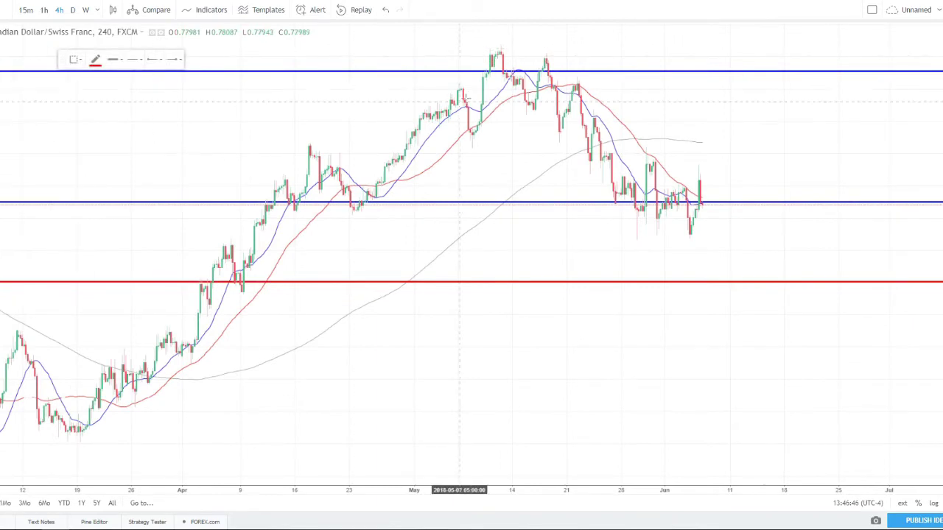
{"action": "left_click", "coordinate": [544, 56]}
{"action": "left_click", "coordinate": [776, 246]}
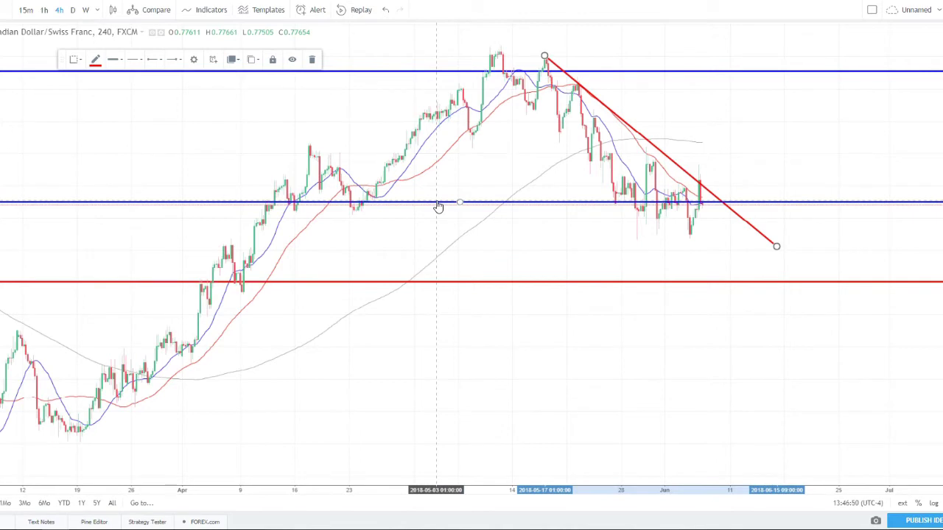
{"action": "key", "text": "Delete"}
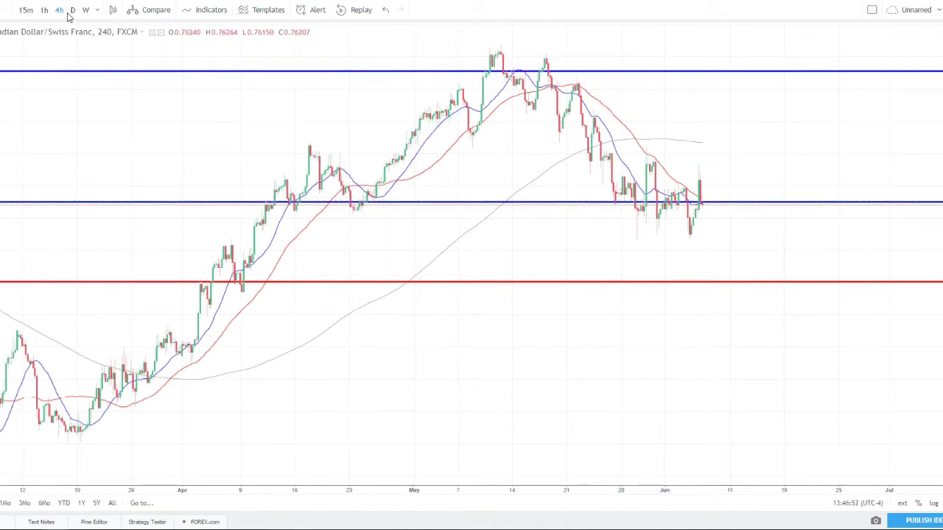
On the daily chart, draw a Fib retracement from 0.72200 at the March 2018 low up to 0.78651 at the May 2018 high.
{"action": "left_click", "coordinate": [72, 11]}
{"action": "left_click", "coordinate": [87, 10]}
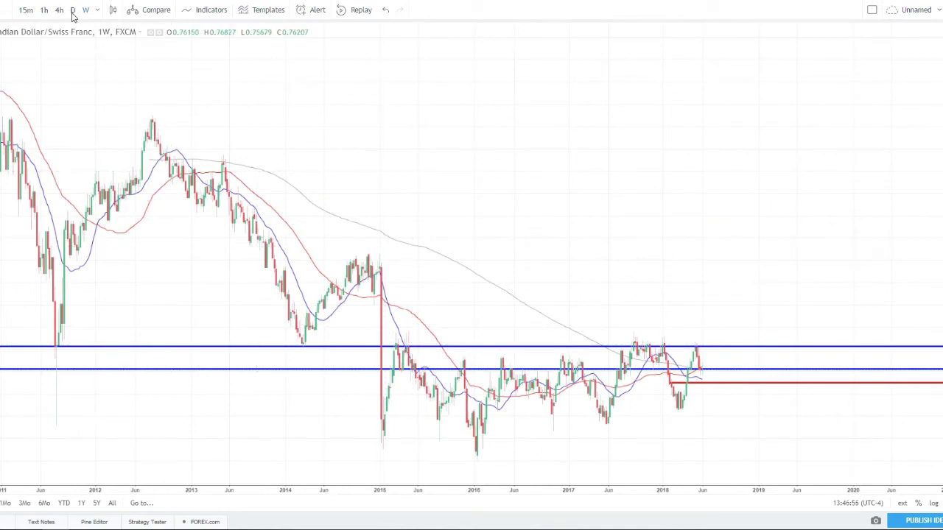
{"action": "left_click", "coordinate": [73, 10]}
{"action": "left_click_drag", "start_coordinate": [311, 251], "coordinate": [254, 251]}
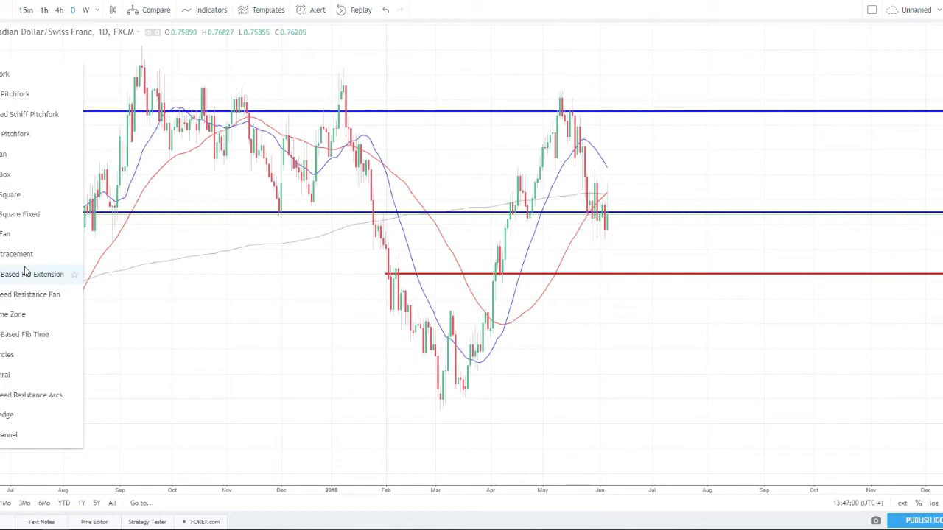
{"action": "left_click", "coordinate": [37, 265]}
{"action": "left_click", "coordinate": [432, 413]}
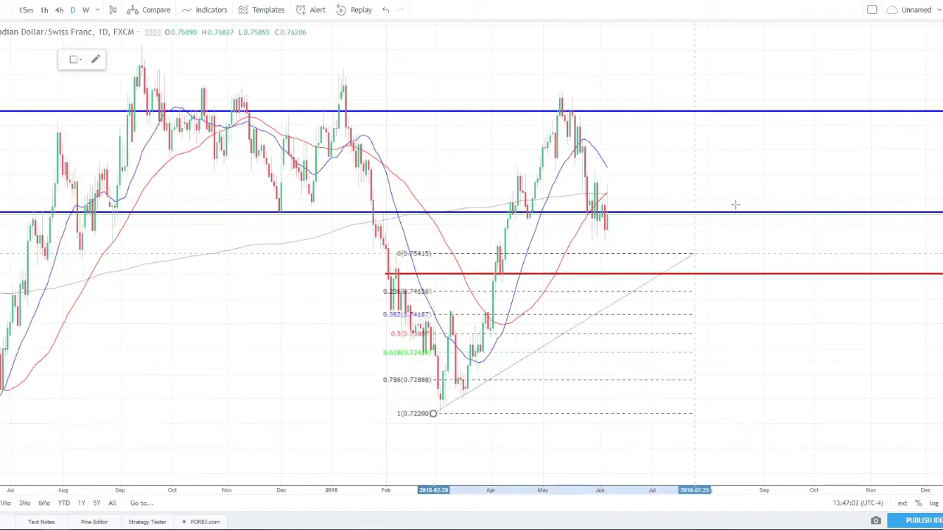
{"action": "left_click", "coordinate": [796, 92]}
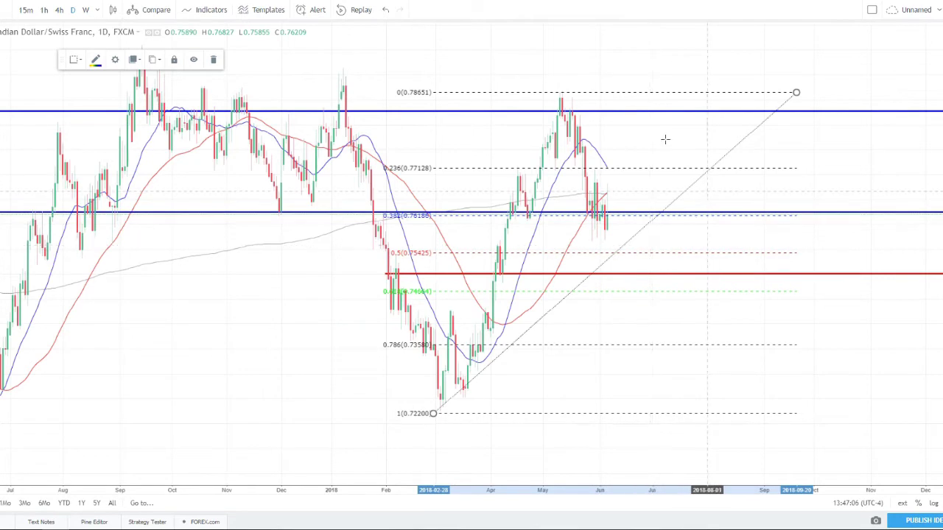
Delete the Fib retracement from the daily chart.
{"action": "left_click", "coordinate": [339, 324]}
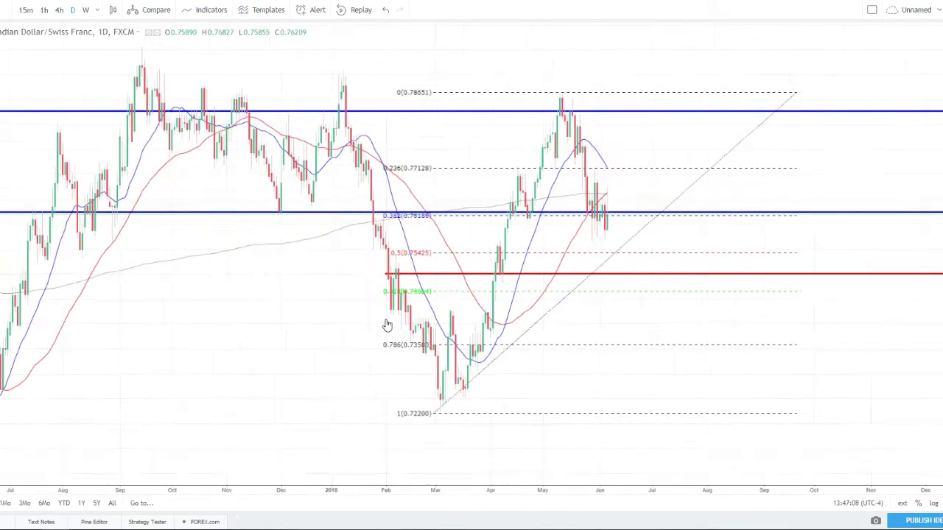
{"action": "left_click", "coordinate": [759, 126]}
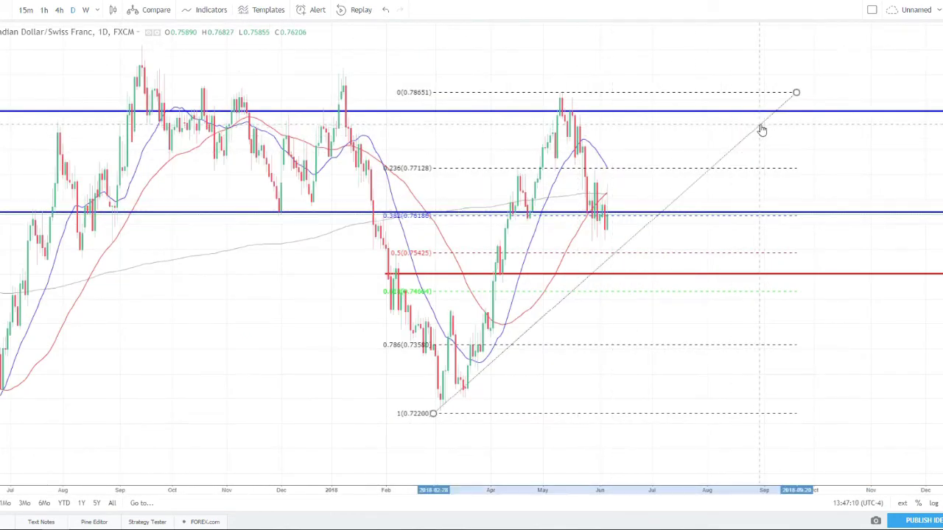
{"action": "key", "text": "Delete"}
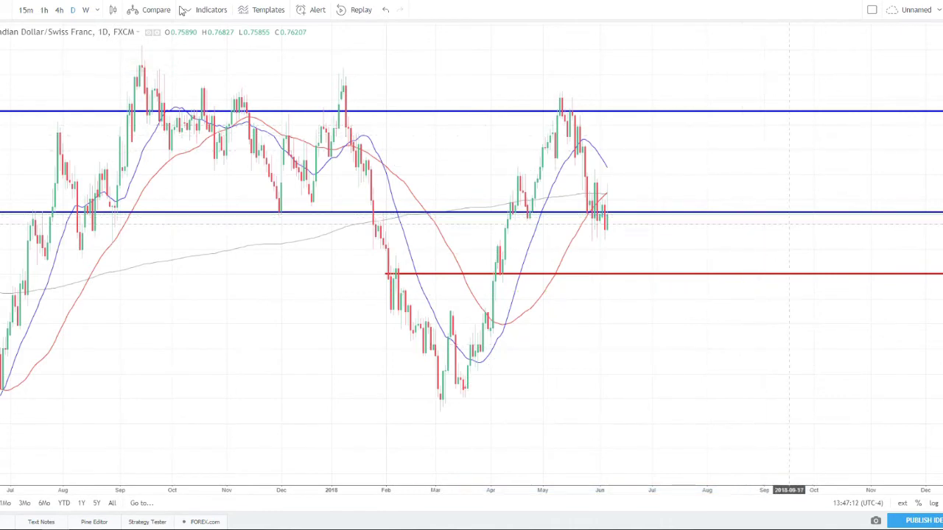
Add a text label reading "382-50 fib" and move it to about 2018-10-11, above the lower blue line.
{"action": "left_click", "coordinate": [658, 37]}
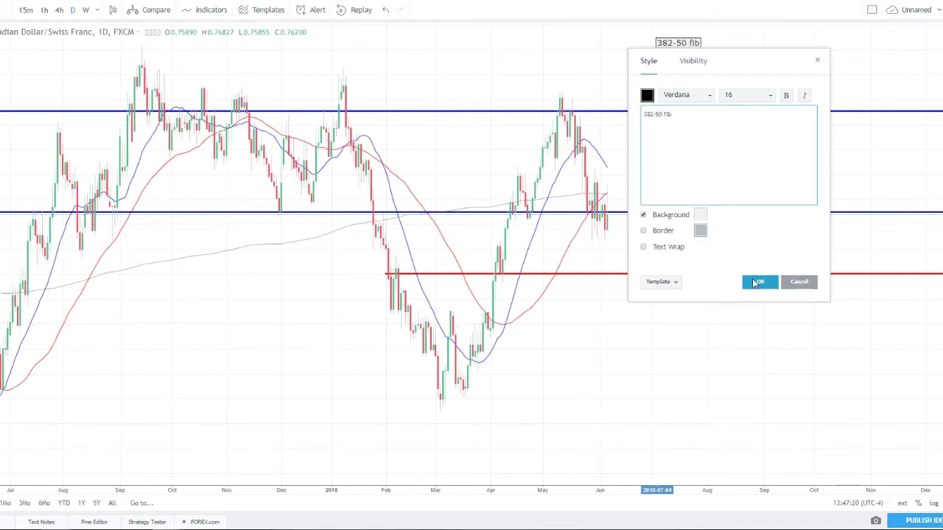
{"action": "left_click", "coordinate": [759, 282]}
{"action": "left_click_drag", "start_coordinate": [833, 144], "coordinate": [875, 179]}
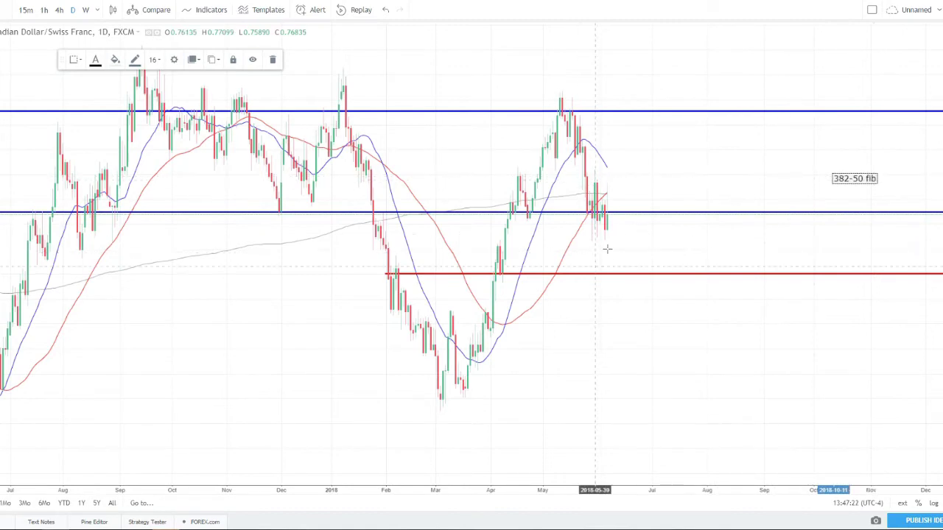
Draw a rectangle just below the lower blue line from 2018-04-26 to 2018-10-05 and change its fill to orange.
{"action": "left_click", "coordinate": [71, 118]}
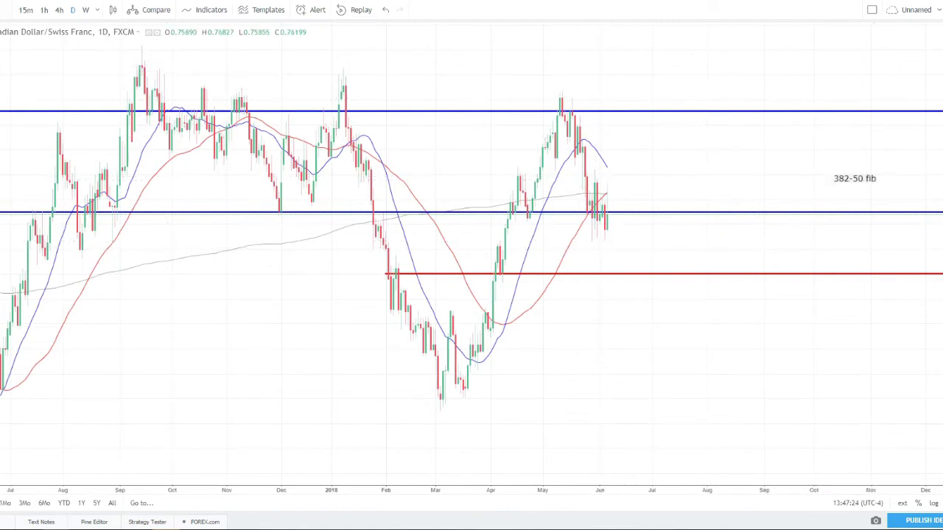
{"action": "left_click", "coordinate": [484, 213]}
{"action": "mouse_move", "coordinate": [535, 216]}
{"action": "left_mouse_down"}
{"action": "mouse_move", "coordinate": [737, 245]}
{"action": "mouse_move", "coordinate": [823, 244]}
{"action": "left_mouse_up"}
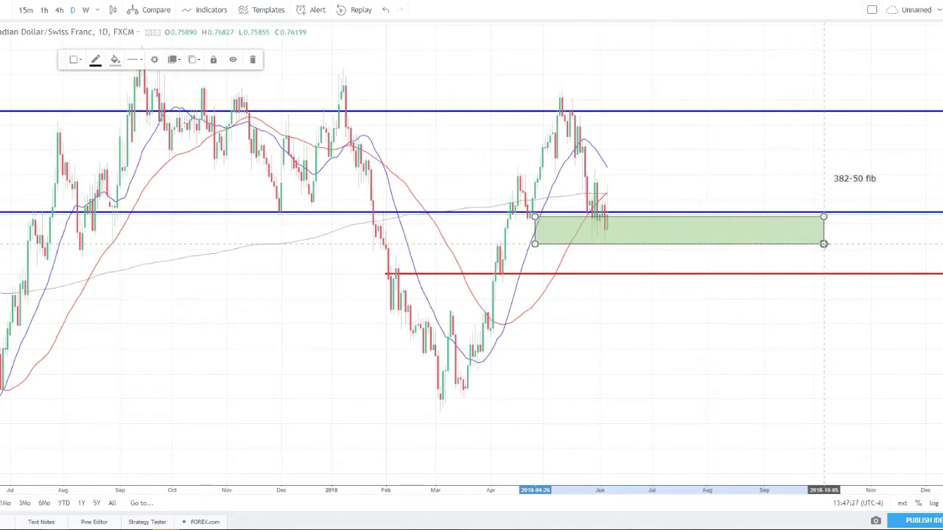
{"action": "left_click", "coordinate": [115, 60]}
{"action": "left_click", "coordinate": [131, 88]}
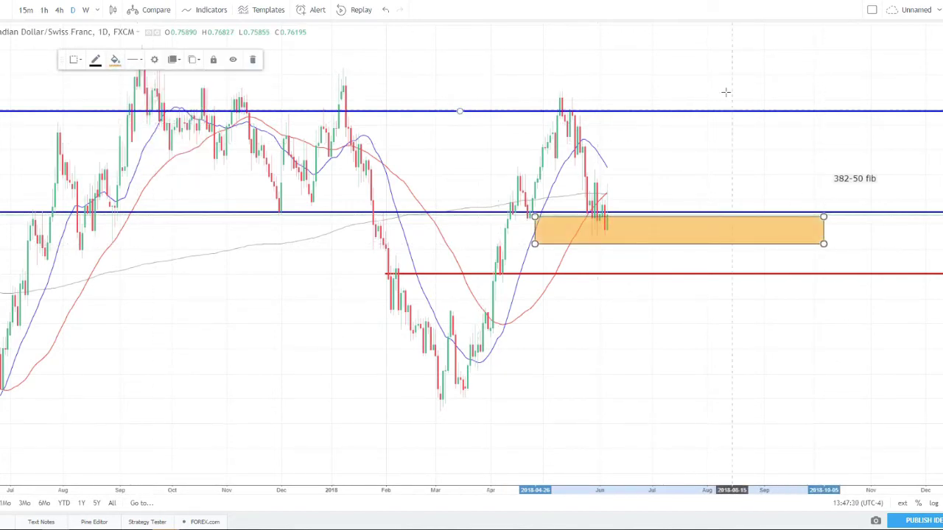
{"action": "left_click", "coordinate": [729, 97]}
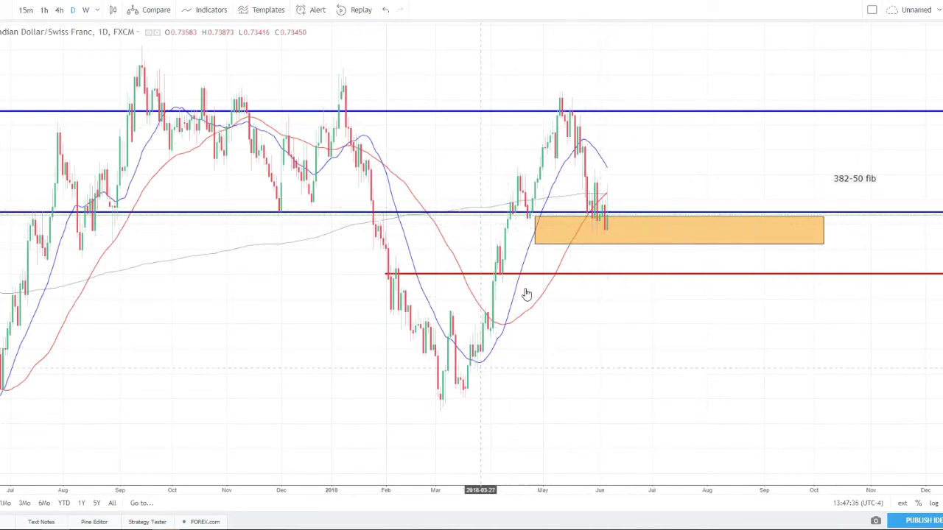
Delete the "382-50 fib" text label and the orange rectangle.
{"action": "left_click", "coordinate": [840, 182]}
{"action": "key", "text": "Delete"}
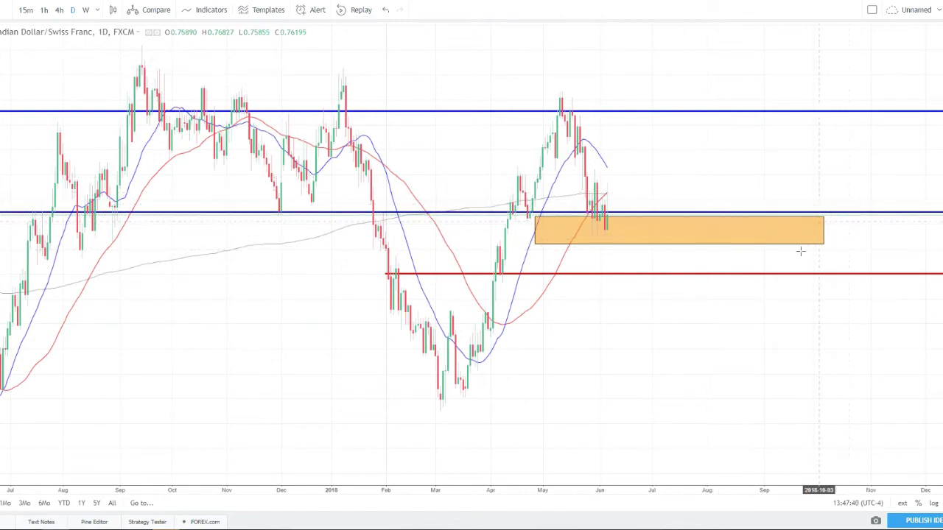
{"action": "left_click", "coordinate": [805, 247]}
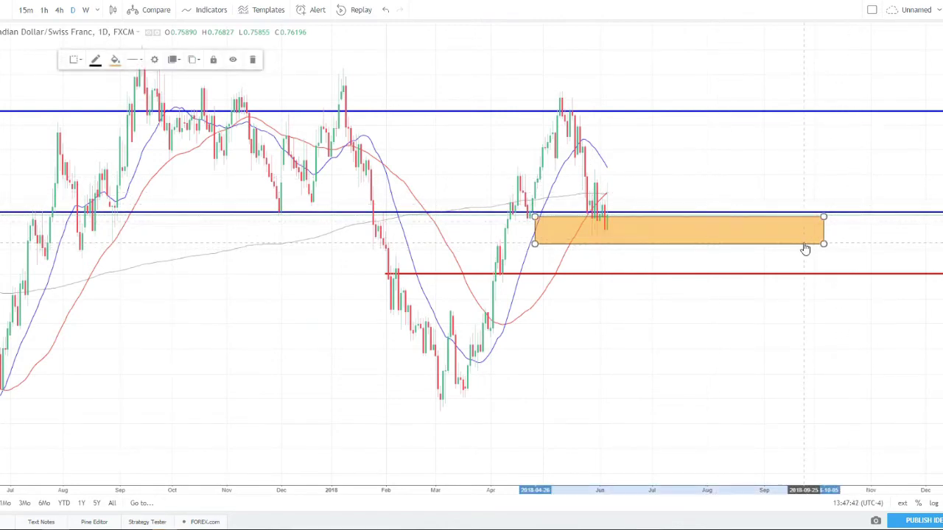
{"action": "key", "text": "Delete"}
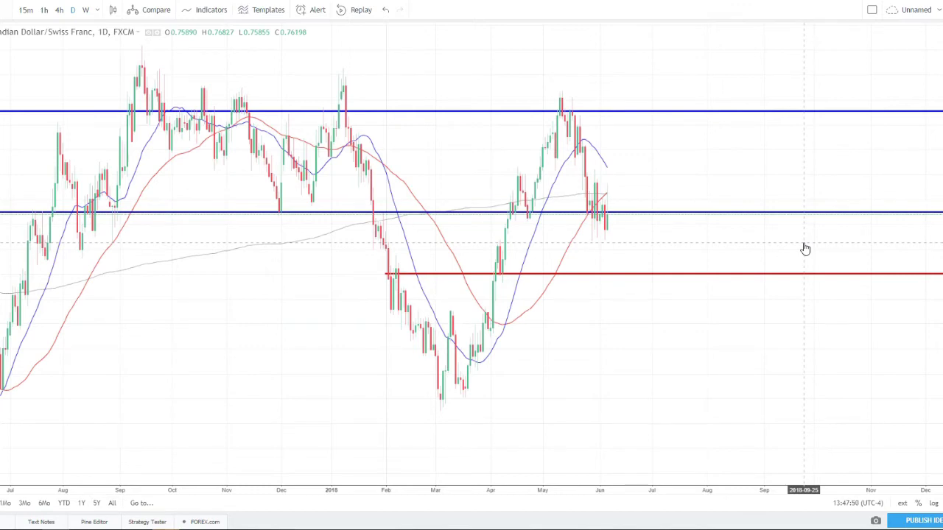
Delete the red horizontal ray and both blue horizontal lines from the daily chart.
{"action": "left_click", "coordinate": [848, 276]}
{"action": "key", "text": "Delete"}
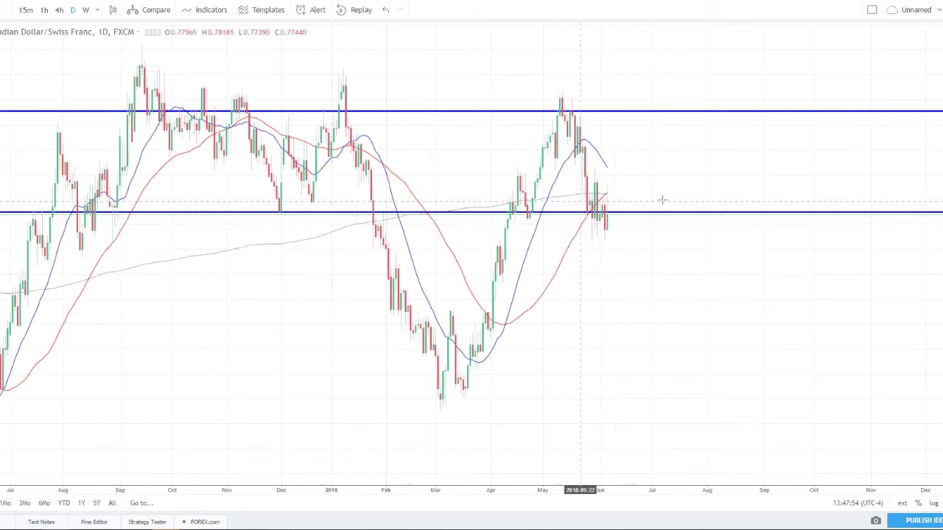
{"action": "left_click", "coordinate": [665, 214]}
{"action": "key", "text": "Delete"}
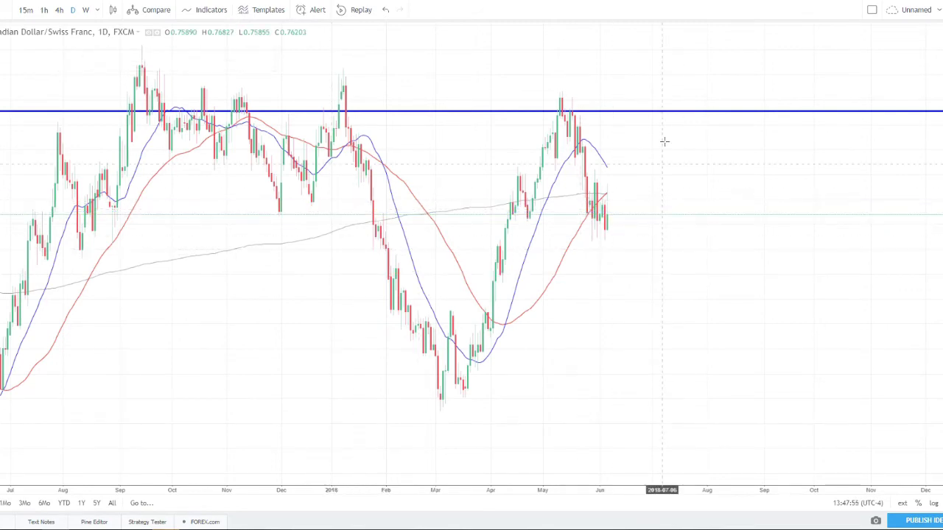
{"action": "left_click", "coordinate": [698, 112]}
{"action": "key", "text": "Delete"}
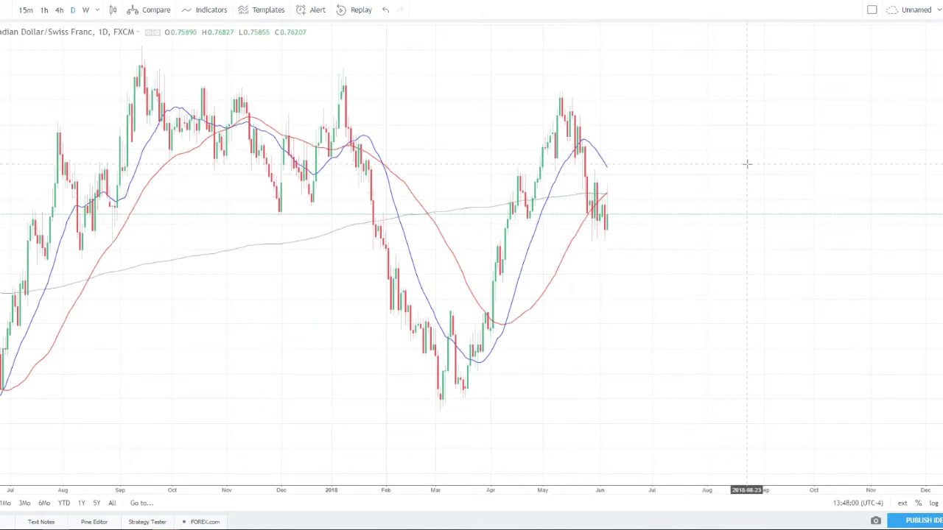
Apply the Dark color theme to the chart and open the grey moving average's style settings without changing them.
{"action": "right_click", "coordinate": [354, 409]}
{"action": "mouse_move", "coordinate": [446, 398]}
{"action": "left_click", "coordinate": [545, 402]}
{"action": "double_click", "coordinate": [481, 213]}
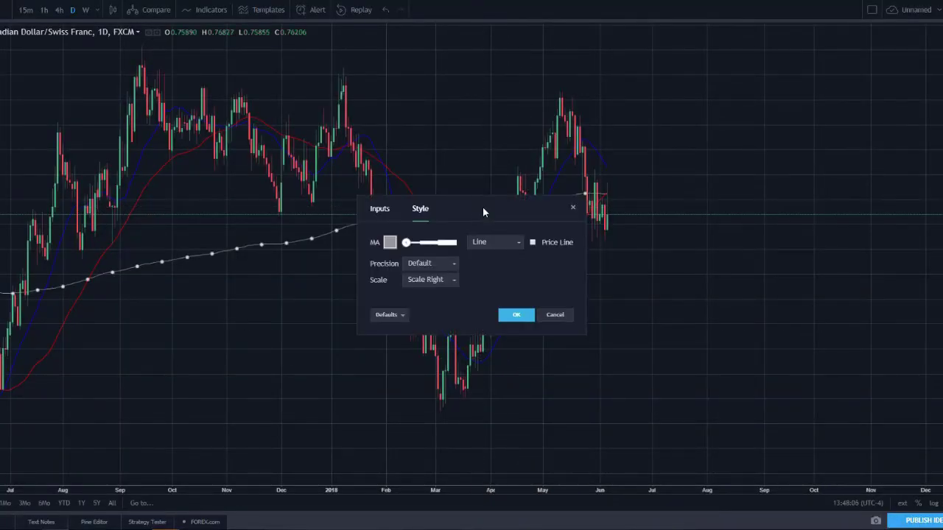
{"action": "left_click", "coordinate": [730, 321]}
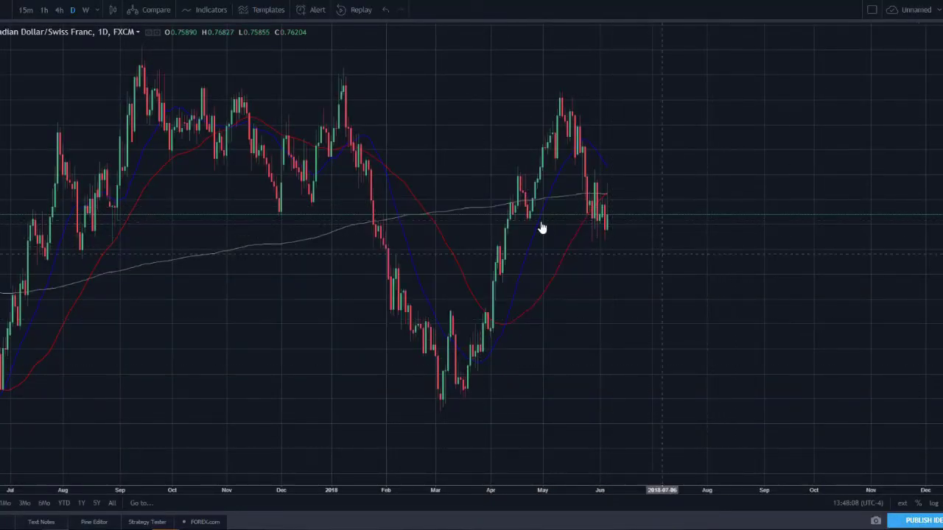
Set the chart's color theme back to Light.
{"action": "right_click", "coordinate": [764, 291]}
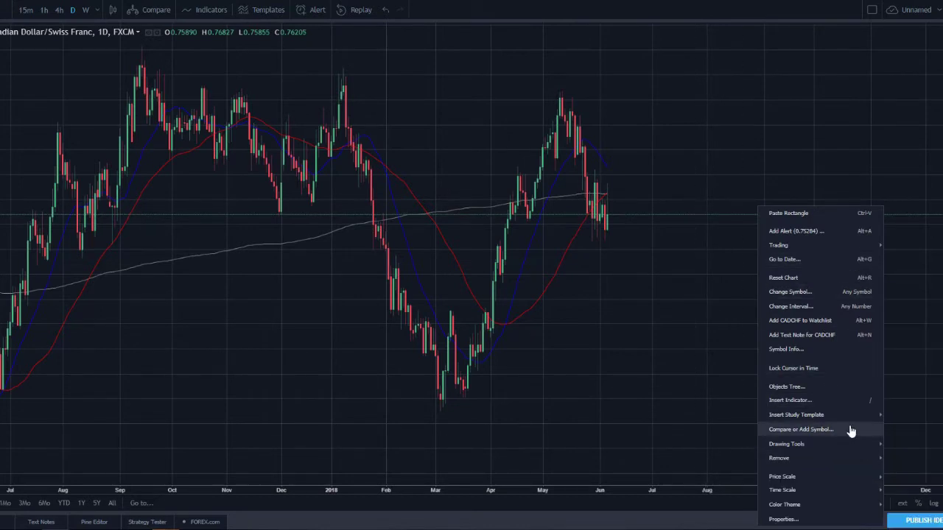
{"action": "right_click", "coordinate": [245, 212]}
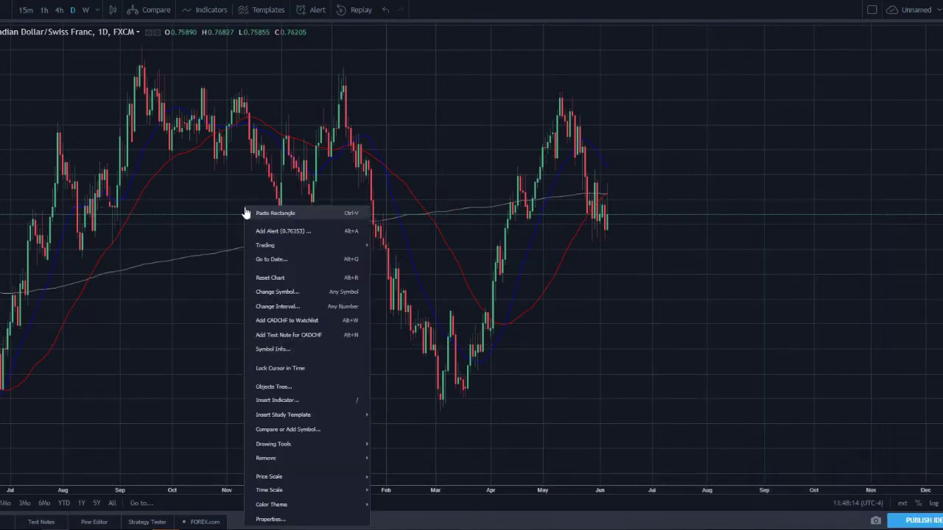
{"action": "mouse_move", "coordinate": [321, 508]}
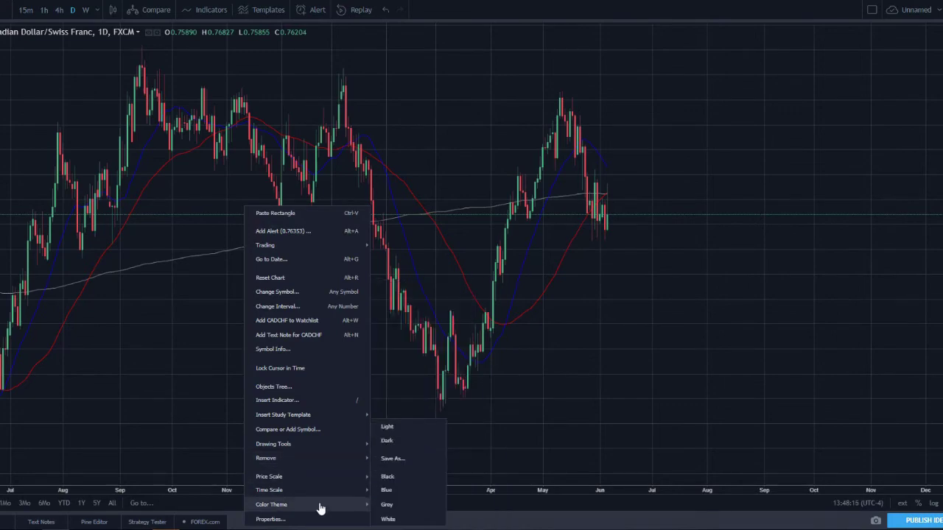
{"action": "left_click", "coordinate": [413, 428]}
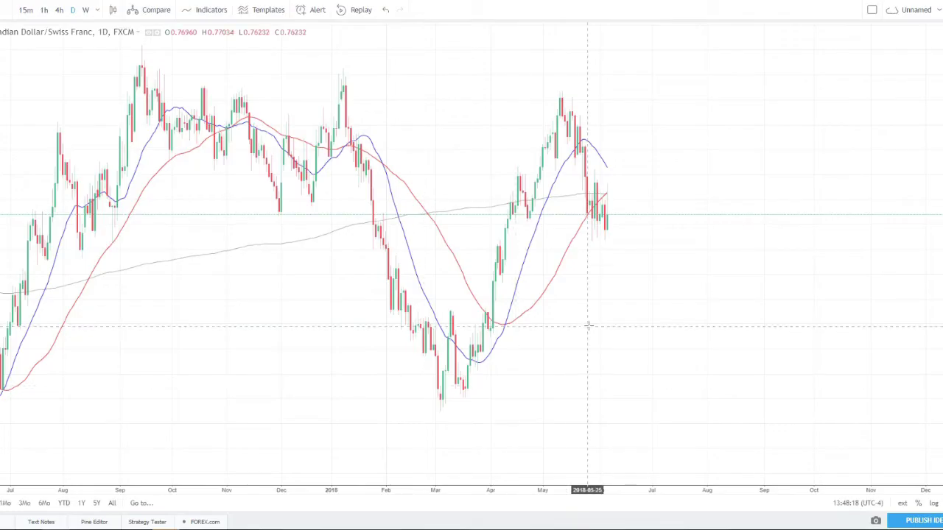
Open the new-alert settings for CADCHF to review its condition, expiration and notification options, and close them.
{"action": "scroll", "coordinate": [616, 257], "scroll_direction": "down", "scroll_amount": 2}
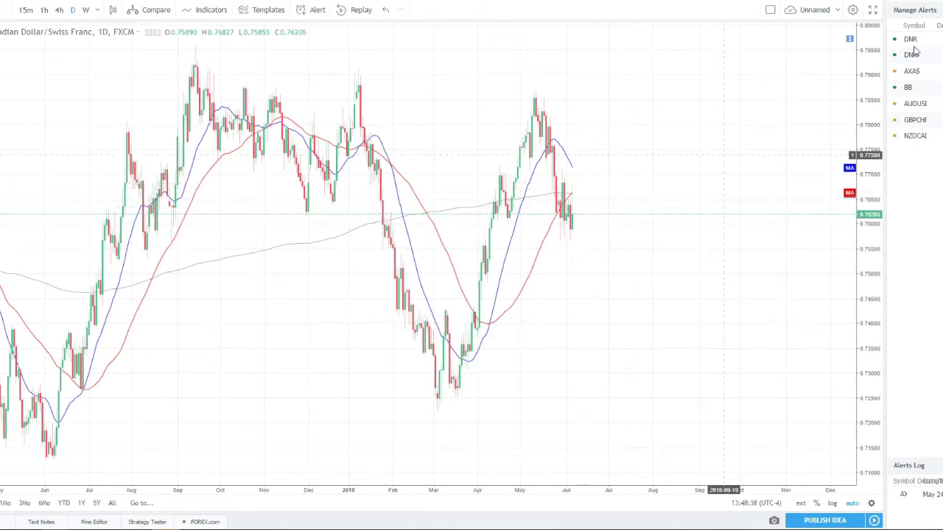
{"action": "key", "text": "alt+a"}
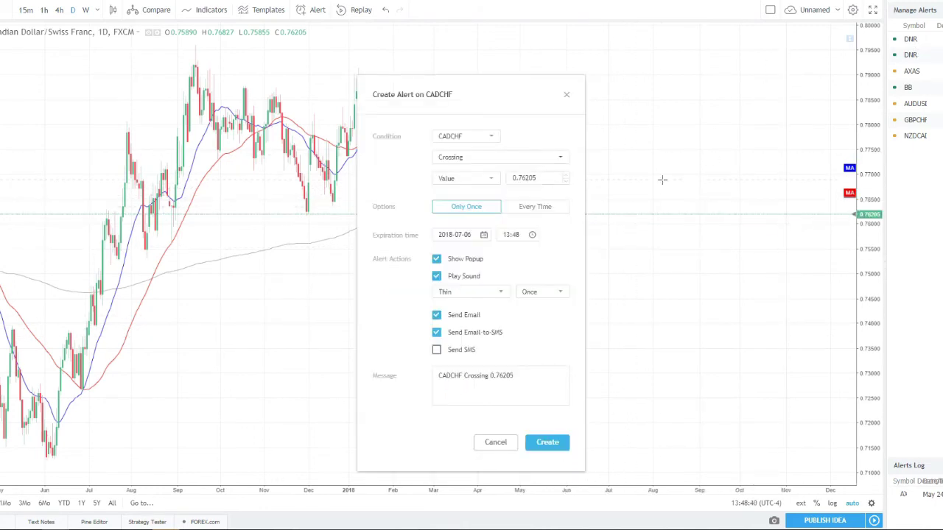
{"action": "left_click", "coordinate": [566, 94]}
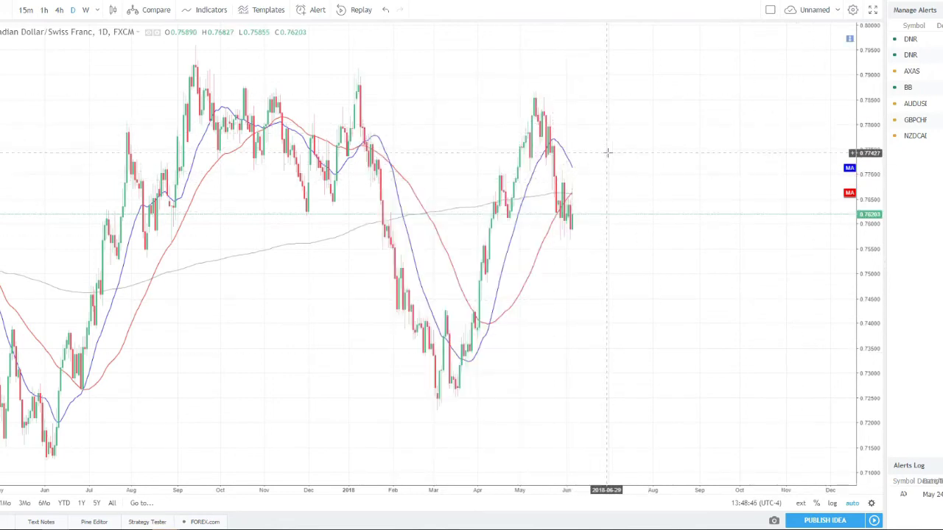
Add a CADCHF price alert at 0.77427 directly on the chart and delete it.
{"action": "left_click", "coordinate": [852, 153]}
{"action": "left_click", "coordinate": [819, 165]}
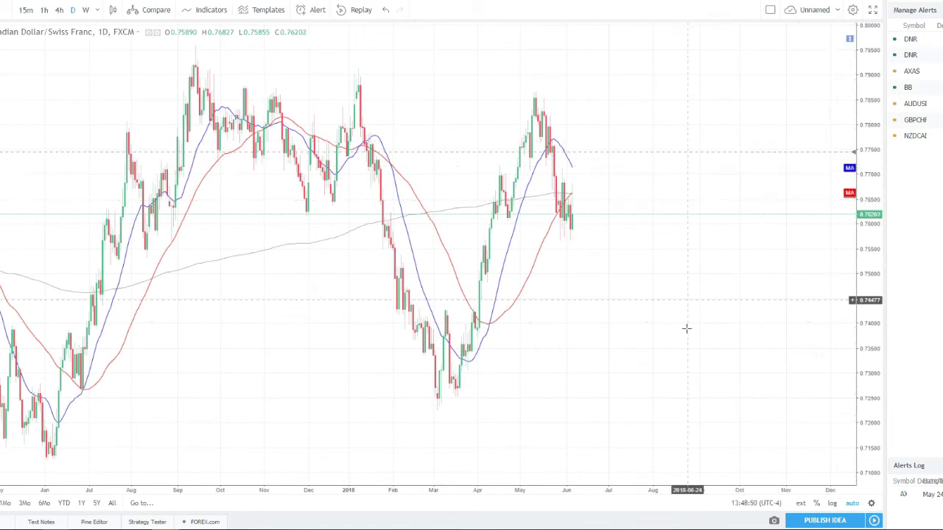
{"action": "right_click", "coordinate": [719, 155]}
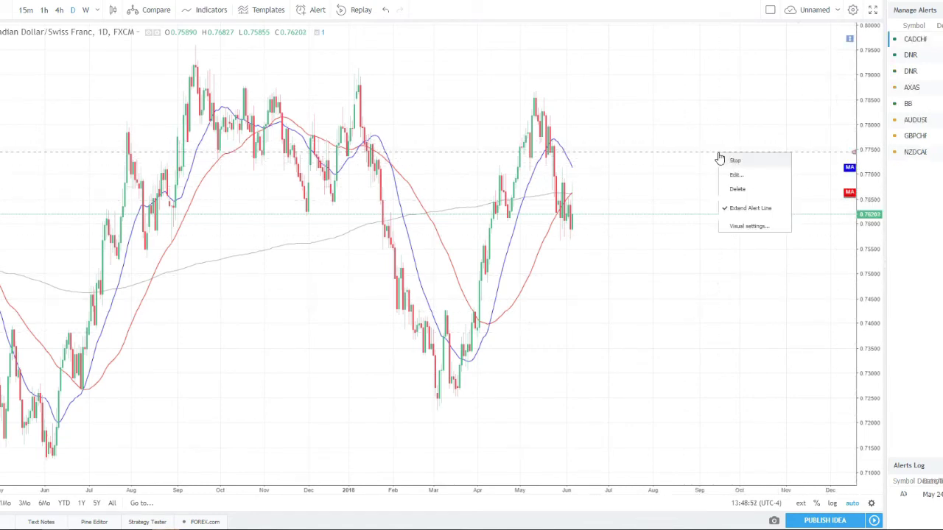
{"action": "left_click", "coordinate": [738, 189]}
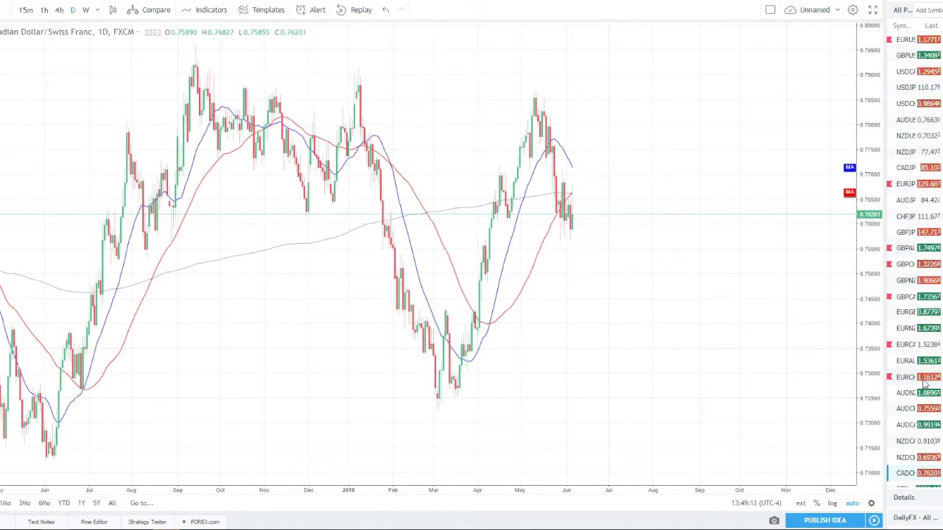
Step through the currency-pair charts in the All Pairs watchlist from EURUSD down to NZDJPY.
{"action": "scroll", "coordinate": [913, 460], "scroll_direction": "down", "scroll_amount": 1}
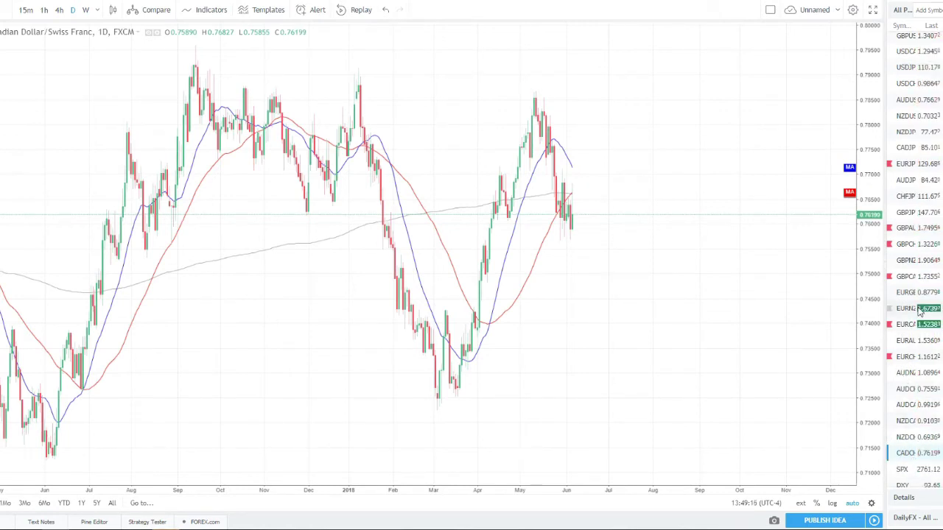
{"action": "scroll", "coordinate": [903, 357], "scroll_direction": "up", "scroll_amount": 1}
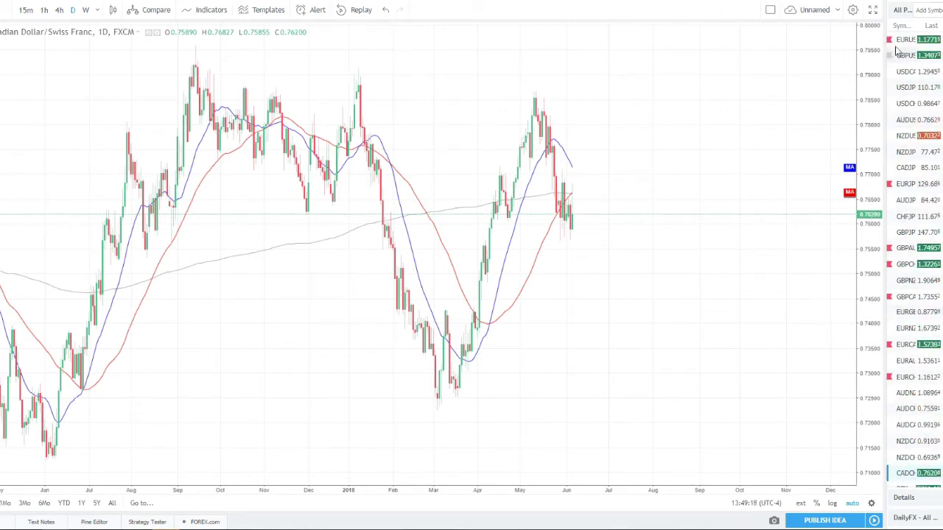
{"action": "left_click", "coordinate": [921, 46]}
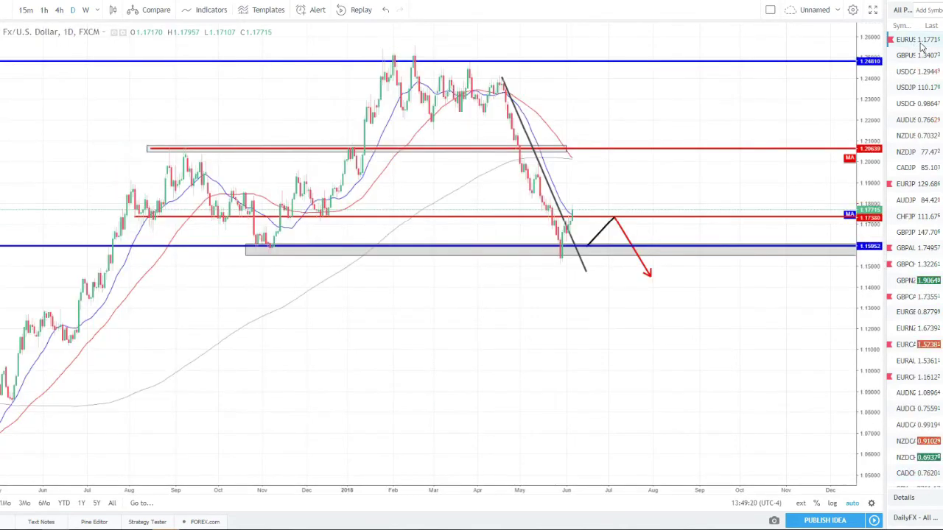
{"action": "key", "text": "Down"}
{"action": "key", "text": "Down"}
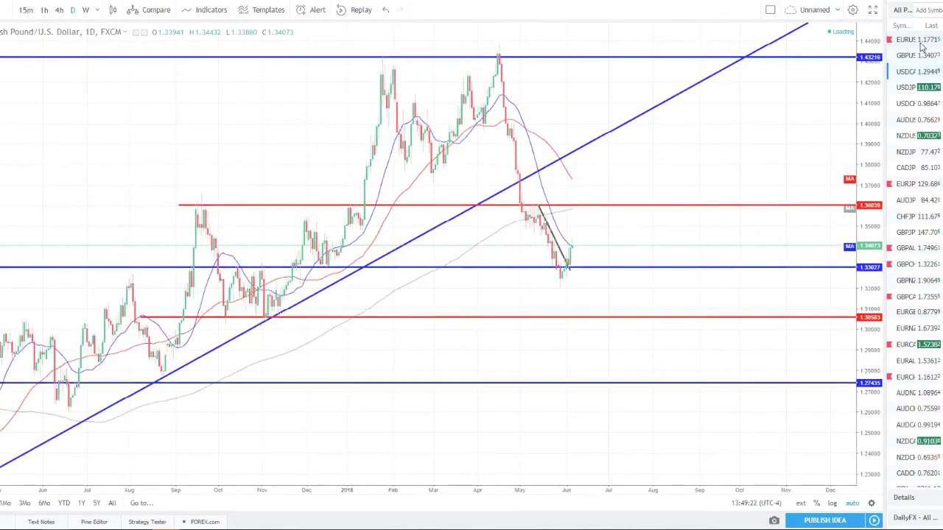
{"action": "key", "text": "Down"}
{"action": "key", "text": "Down"}
{"action": "key", "text": "Down"}
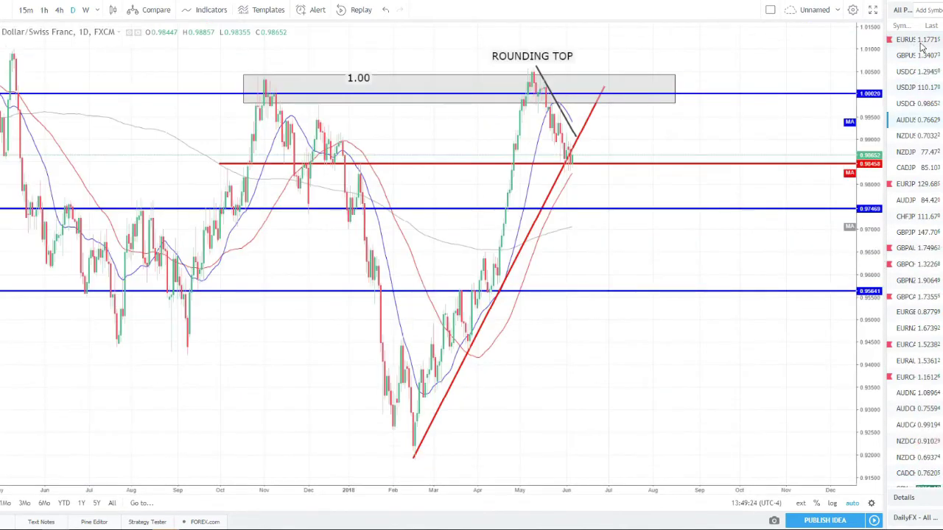
{"action": "key", "text": "Down"}
{"action": "key", "text": "Down"}
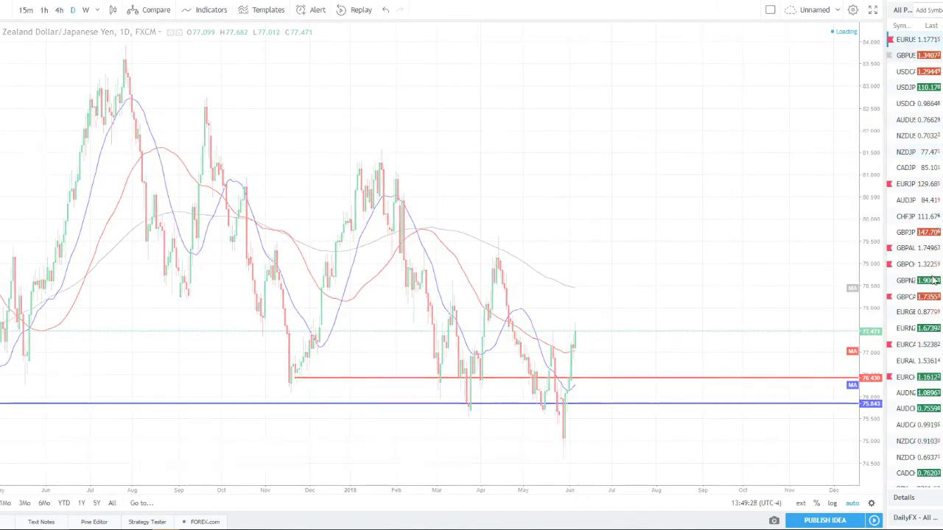
Reopen the EURUSD chart, step through the pairs from USDCAD to AUDUSD, and return to the CADCHF chart.
{"action": "left_click", "coordinate": [917, 42]}
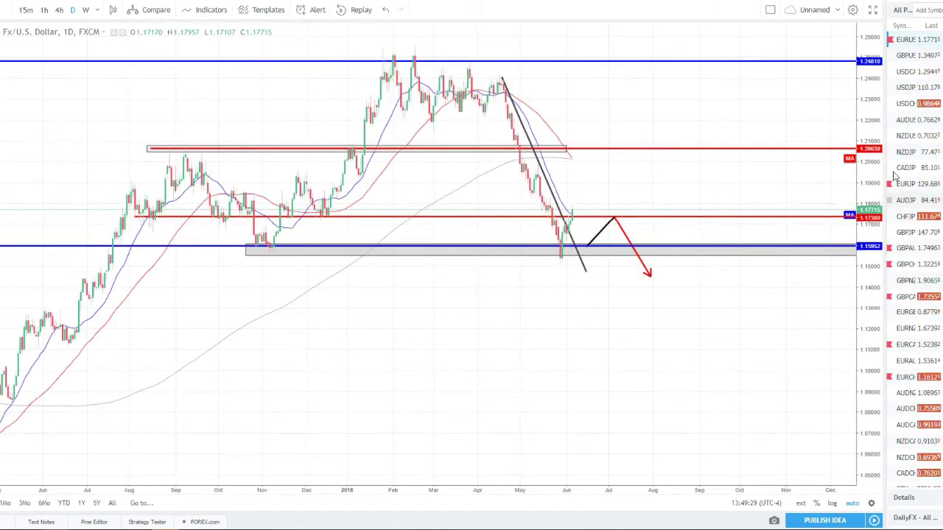
{"action": "left_click", "coordinate": [889, 57]}
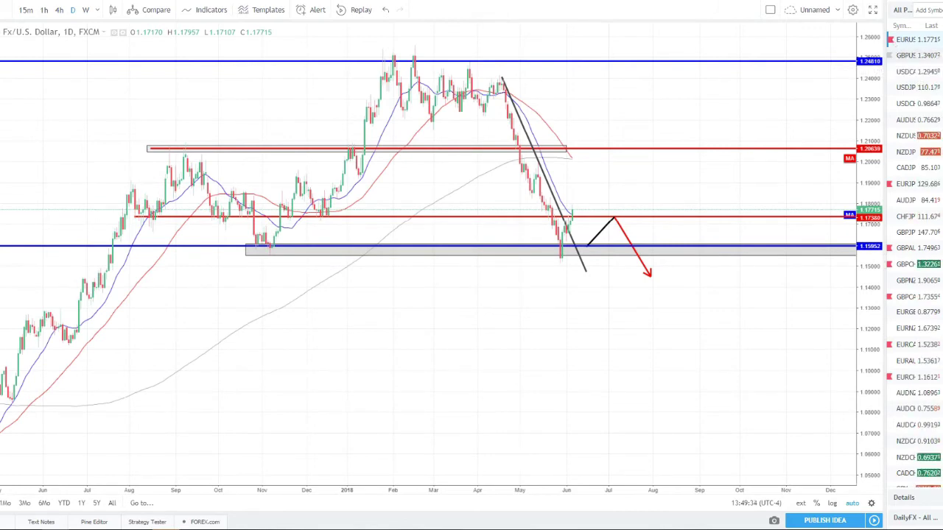
{"action": "left_click", "coordinate": [913, 71]}
{"action": "key", "text": "Down"}
{"action": "key", "text": "Down"}
{"action": "key", "text": "Down"}
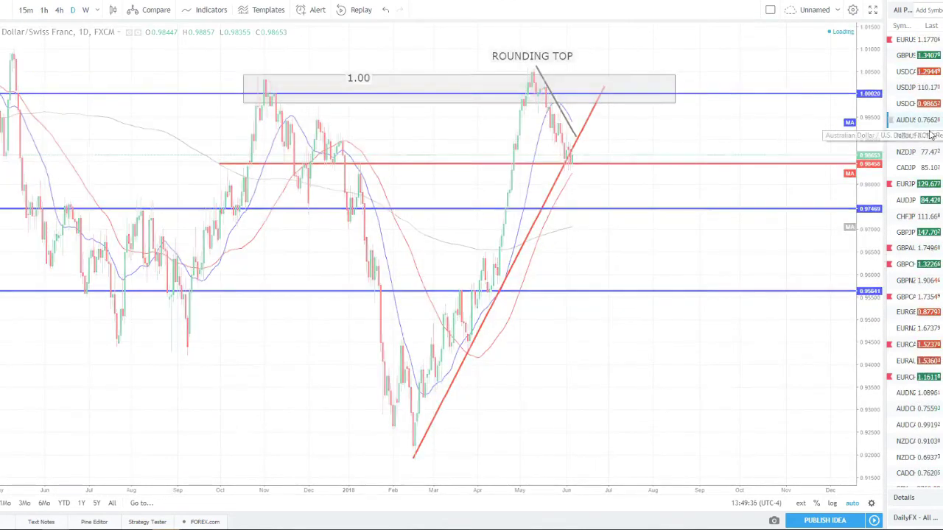
{"action": "left_click", "coordinate": [921, 474]}
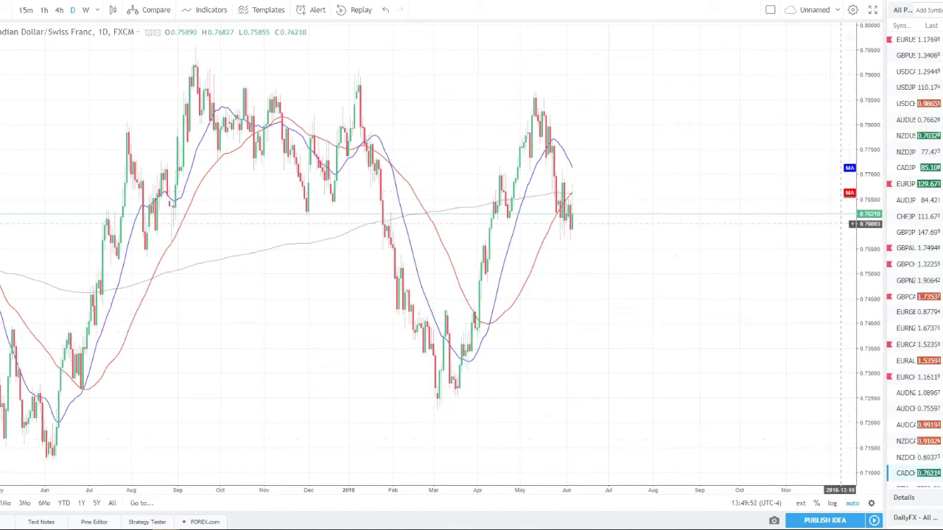
Look through the CRYPTO, Indexes, Stocks and Flagged watchlists and return to the All Pairs list.
{"action": "left_click", "coordinate": [903, 10]}
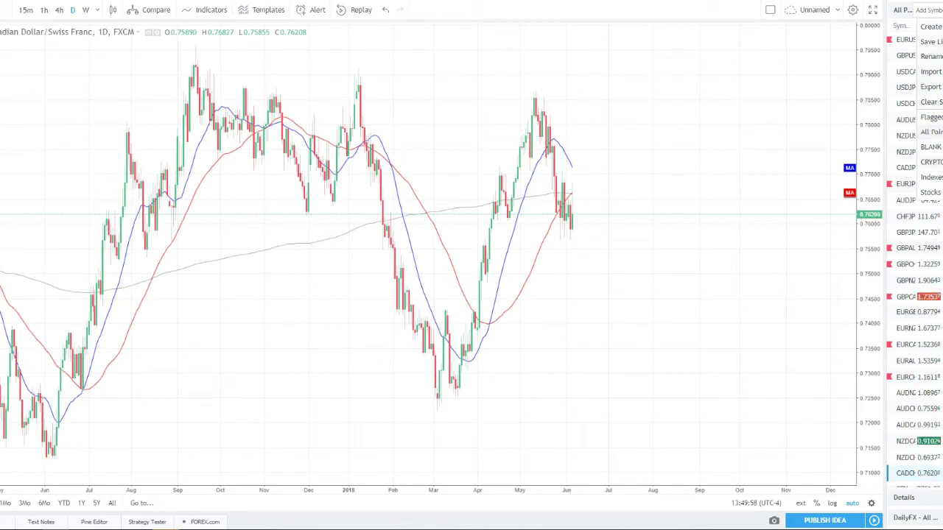
{"action": "left_click", "coordinate": [931, 162]}
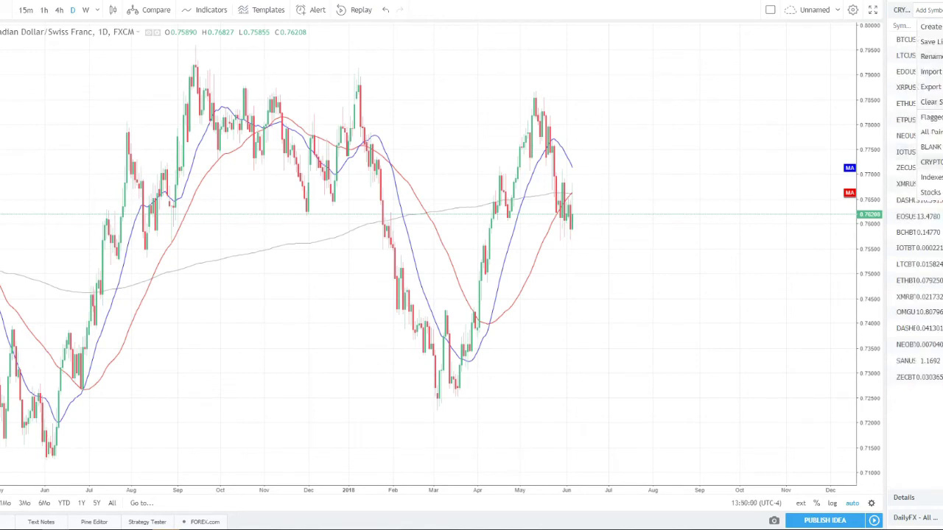
{"action": "left_click", "coordinate": [931, 177]}
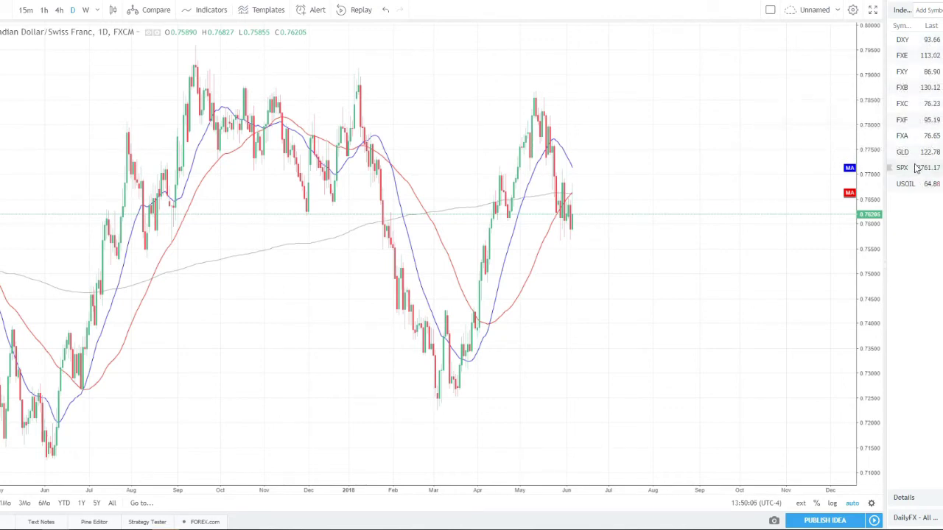
{"action": "left_click", "coordinate": [902, 10]}
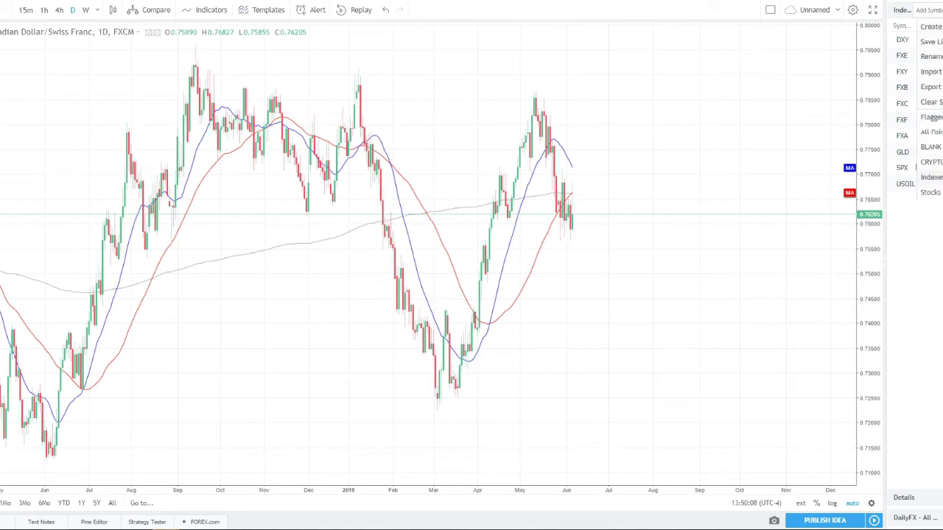
{"action": "left_click", "coordinate": [930, 192]}
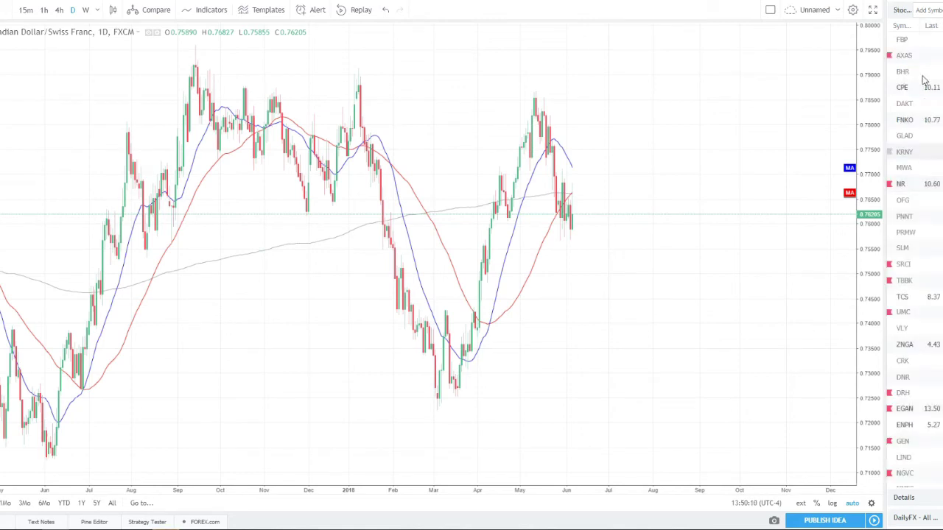
{"action": "left_click", "coordinate": [902, 10]}
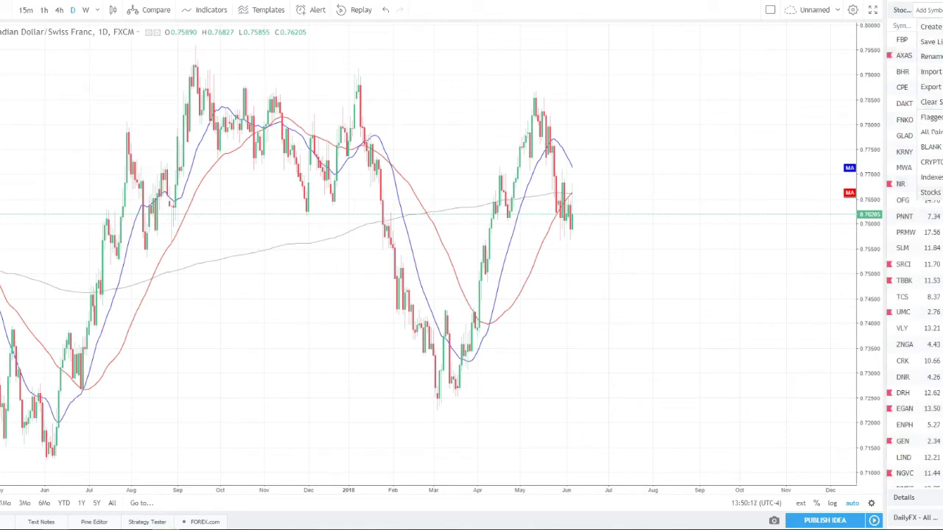
{"action": "left_click", "coordinate": [931, 118]}
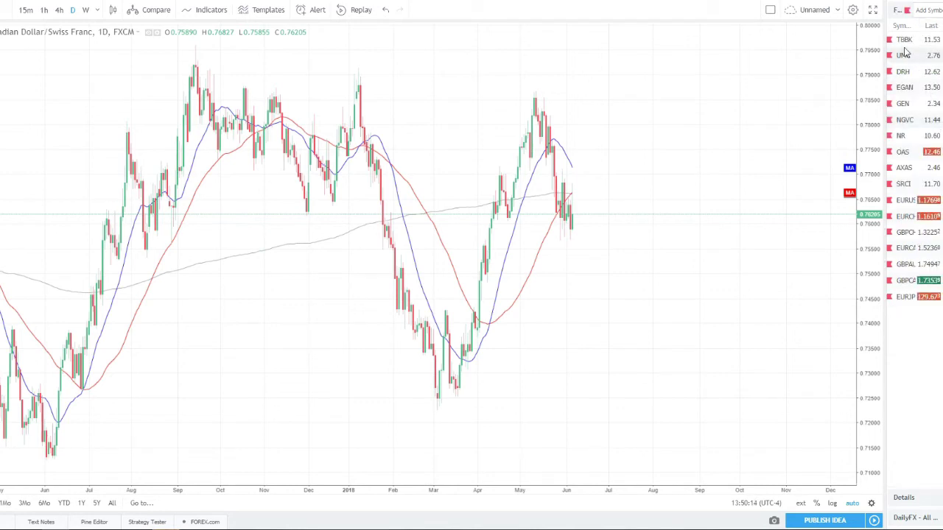
{"action": "left_click", "coordinate": [902, 9]}
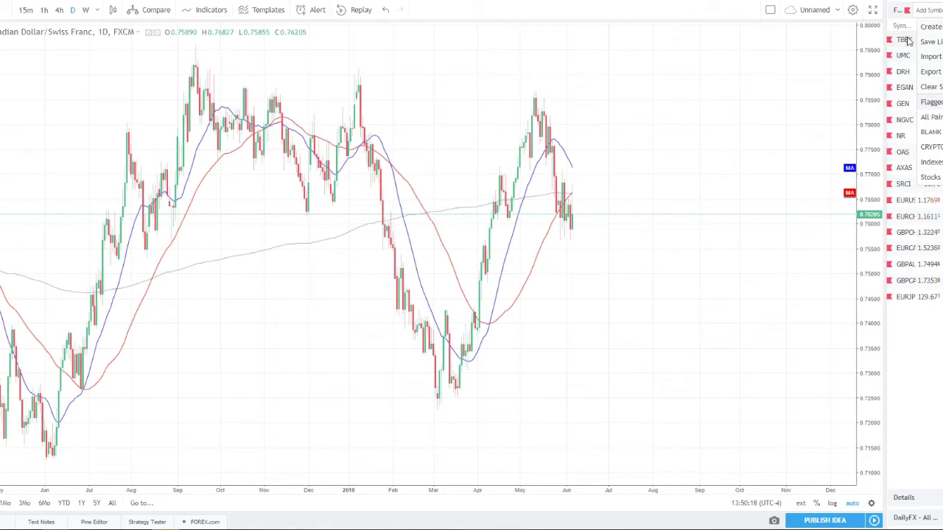
{"action": "left_click", "coordinate": [936, 163]}
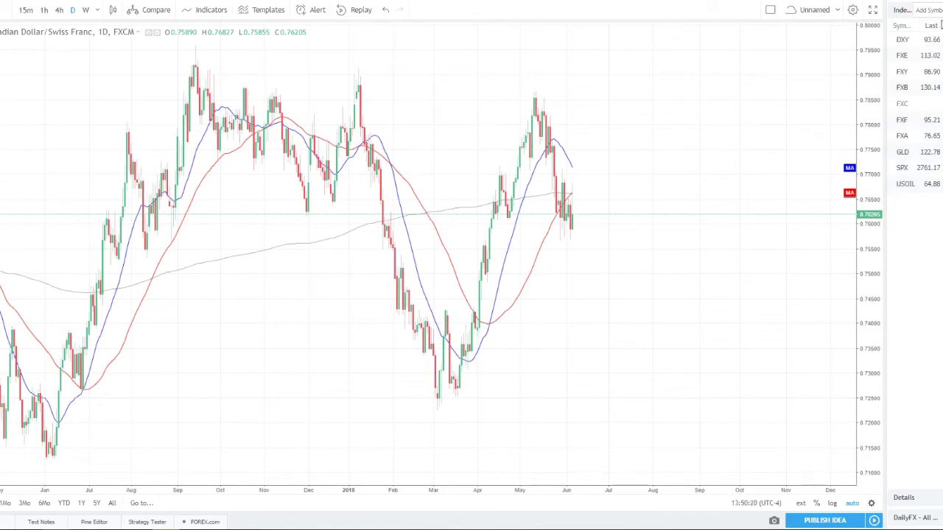
{"action": "left_click", "coordinate": [935, 133]}
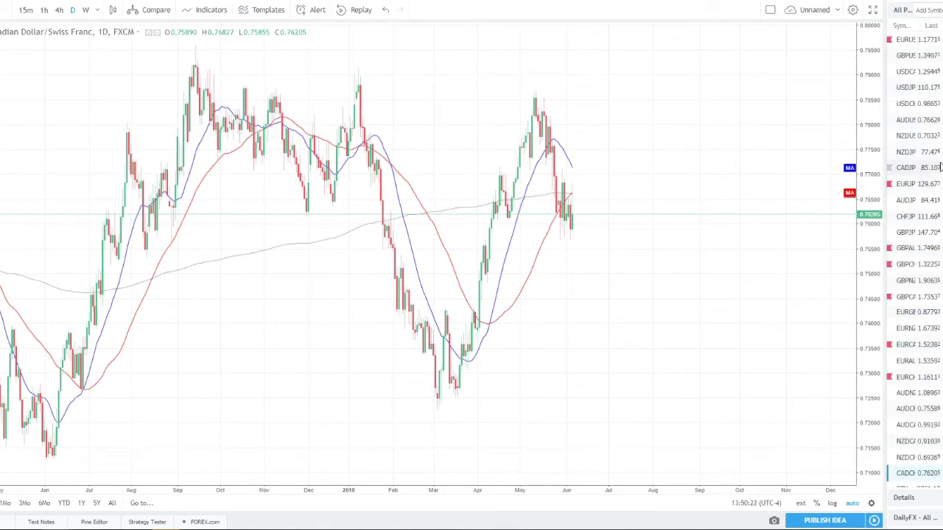
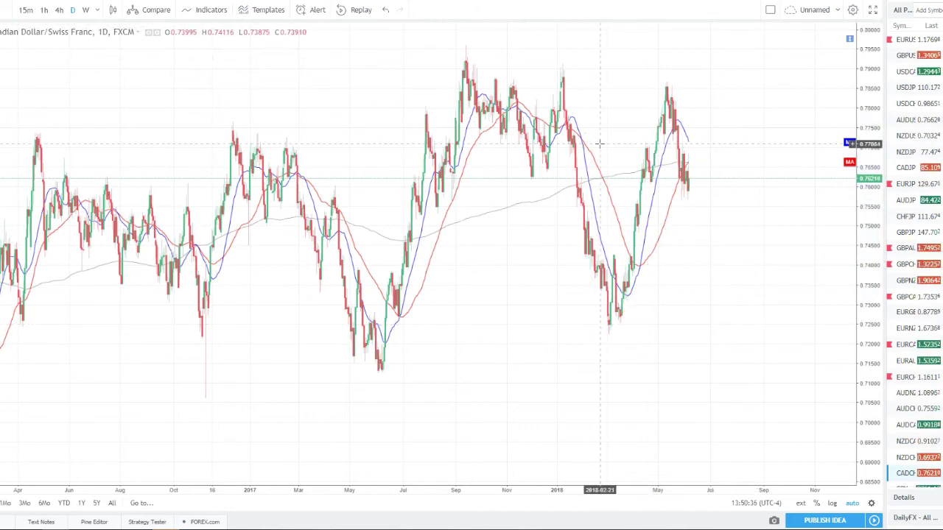
Draw a rectangle zone from about 0.877 down to 0.84 between July 2014 and September 2018 and delete it.
{"action": "scroll", "coordinate": [649, 191], "scroll_direction": "up", "scroll_amount": 3}
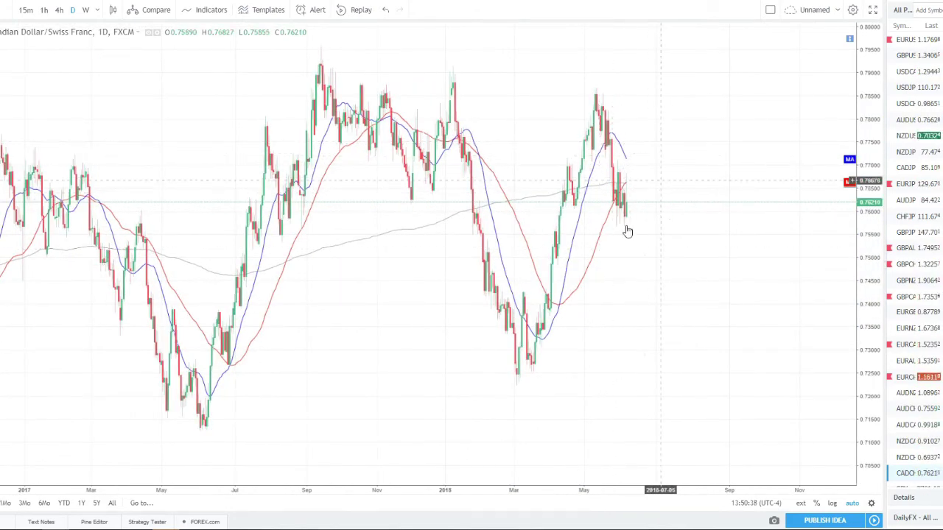
{"action": "scroll", "coordinate": [697, 244], "scroll_direction": "down", "scroll_amount": 4}
{"action": "scroll", "coordinate": [697, 245], "scroll_direction": "down", "scroll_amount": 3}
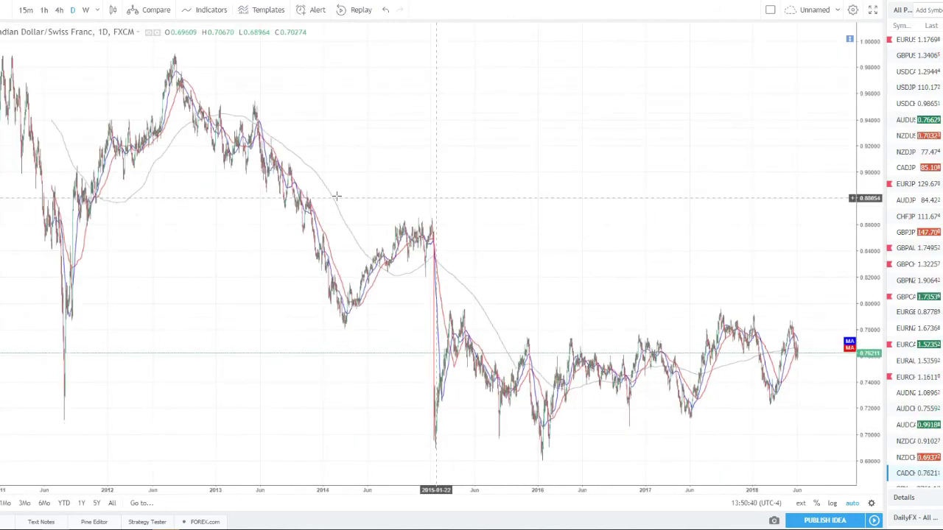
{"action": "left_click", "coordinate": [383, 226]}
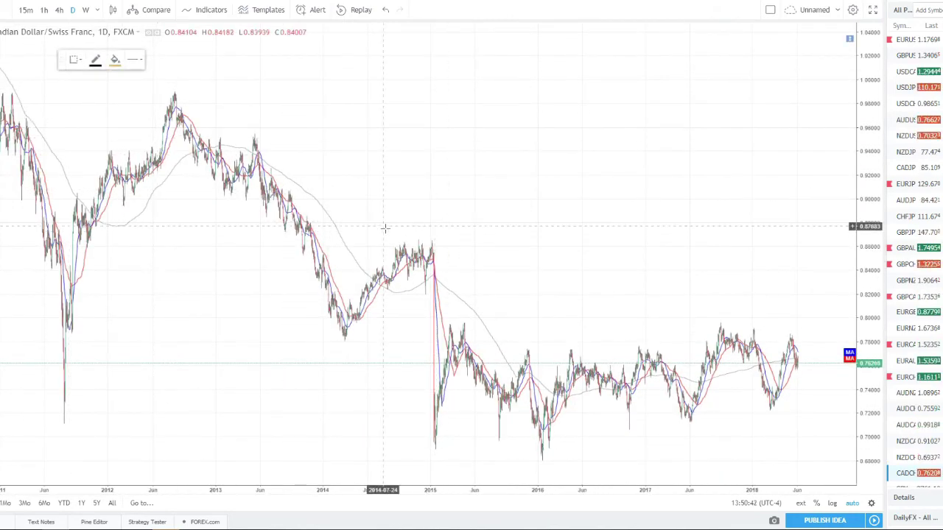
{"action": "left_click", "coordinate": [824, 271]}
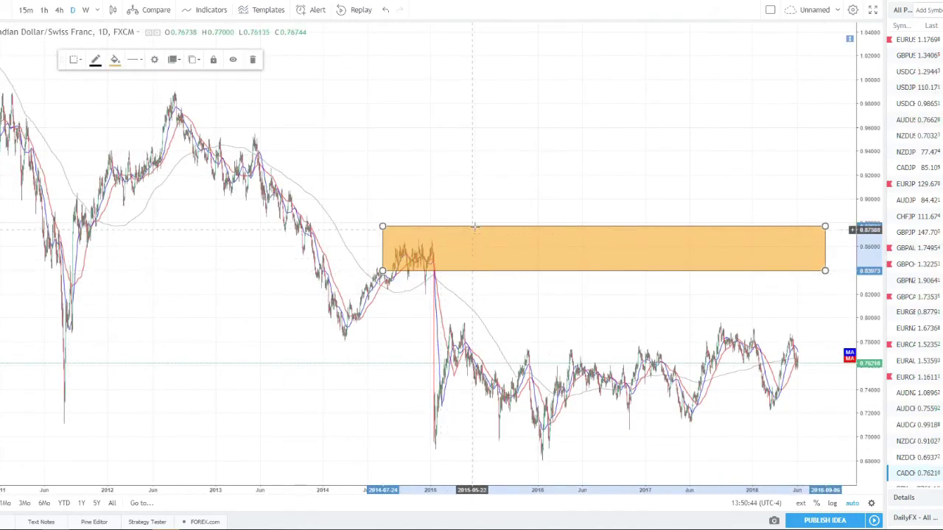
{"action": "left_click_drag", "start_coordinate": [482, 231], "coordinate": [473, 227]}
{"action": "left_click_drag", "start_coordinate": [349, 163], "coordinate": [313, 121]}
{"action": "key", "text": "Delete"}
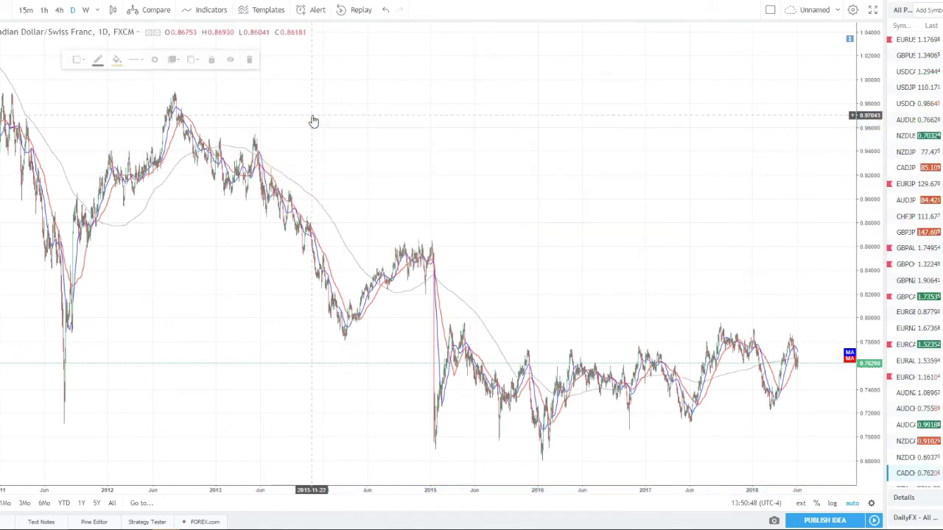
View CADCHF's longer price history on the weekly timeframe and set the chart back to daily.
{"action": "scroll", "coordinate": [578, 225], "scroll_direction": "up", "scroll_amount": 5}
{"action": "scroll", "coordinate": [581, 224], "scroll_direction": "up", "scroll_amount": 3}
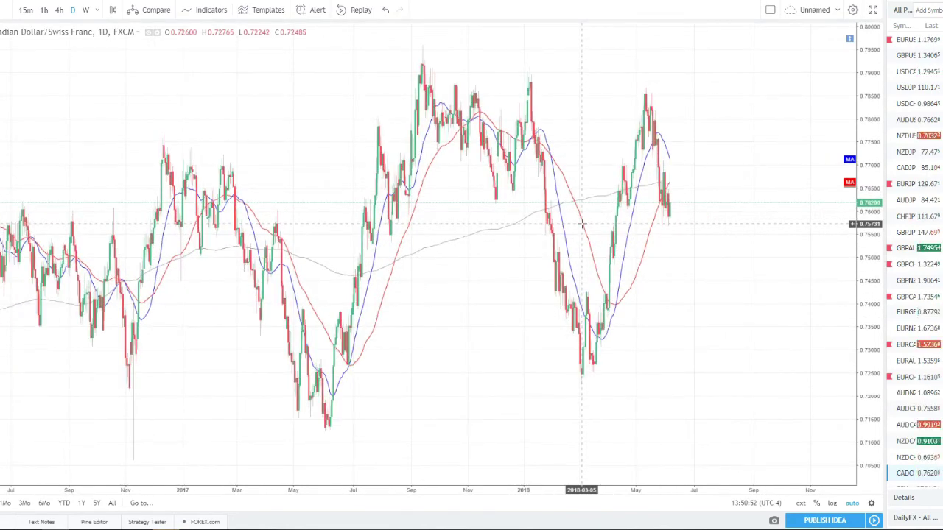
{"action": "scroll", "coordinate": [606, 234], "scroll_direction": "down", "scroll_amount": 5}
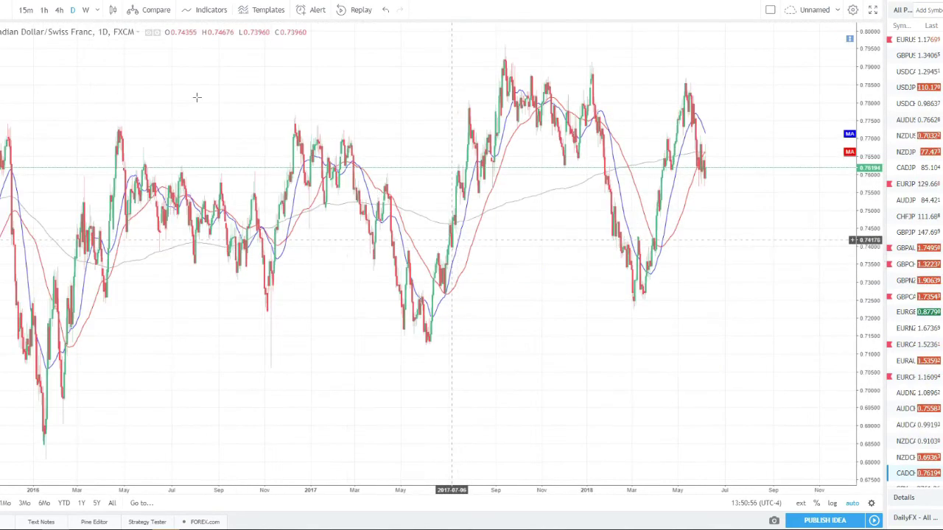
{"action": "left_click", "coordinate": [86, 10]}
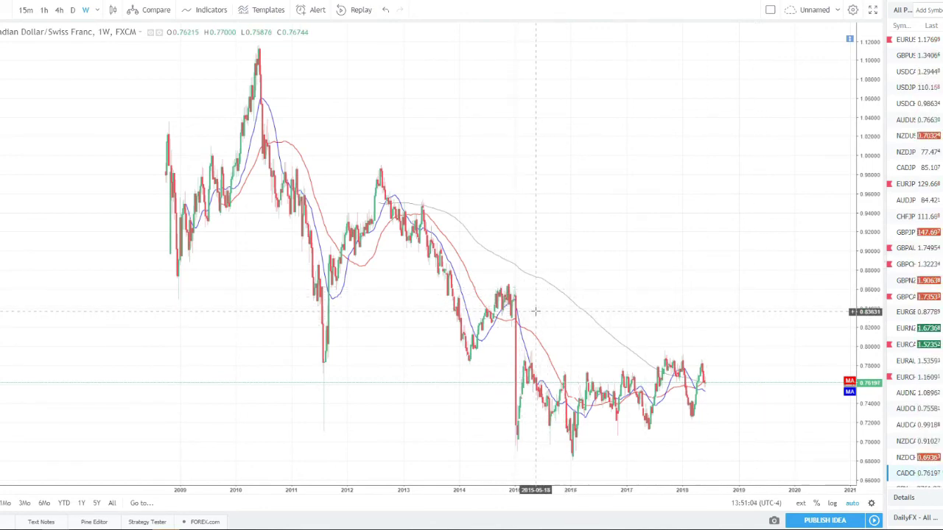
{"action": "scroll", "coordinate": [759, 383], "scroll_direction": "up", "scroll_amount": 3}
{"action": "scroll", "coordinate": [533, 360], "scroll_direction": "up", "scroll_amount": 2}
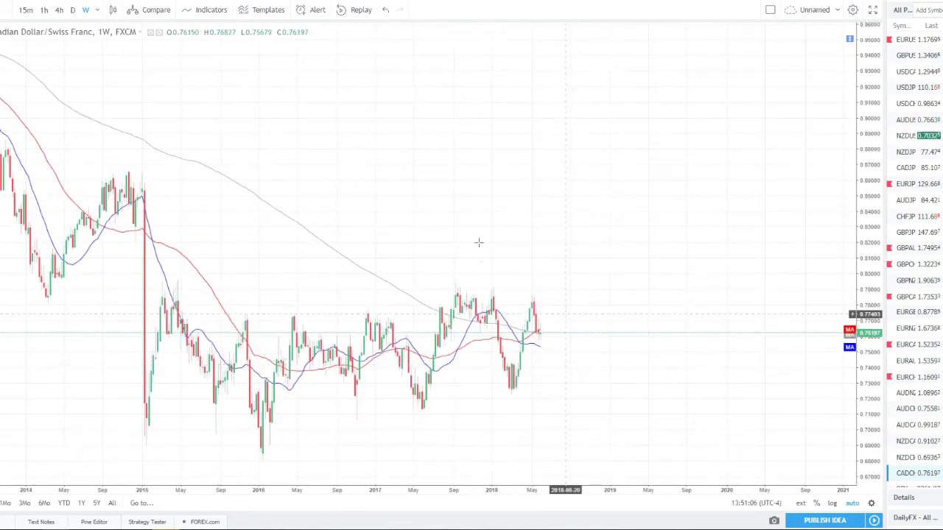
{"action": "left_click", "coordinate": [72, 10]}
{"action": "left_click_drag", "start_coordinate": [682, 135], "coordinate": [782, 152]}
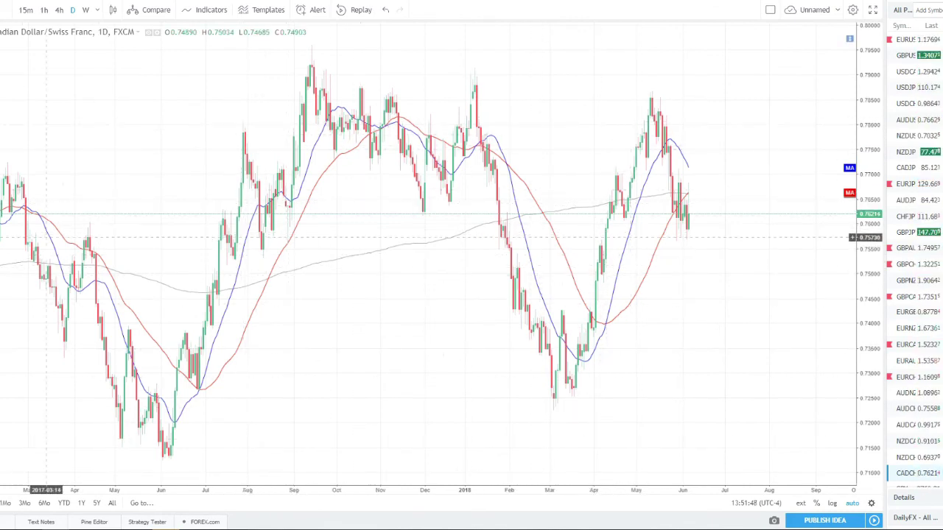
Measure a price and date range above the mid-2017 candles on the daily chart and clear the measurement.
{"action": "left_click", "coordinate": [185, 98], "text": "shift"}
{"action": "left_click_drag", "start_coordinate": [184, 98], "coordinate": [328, 250]}
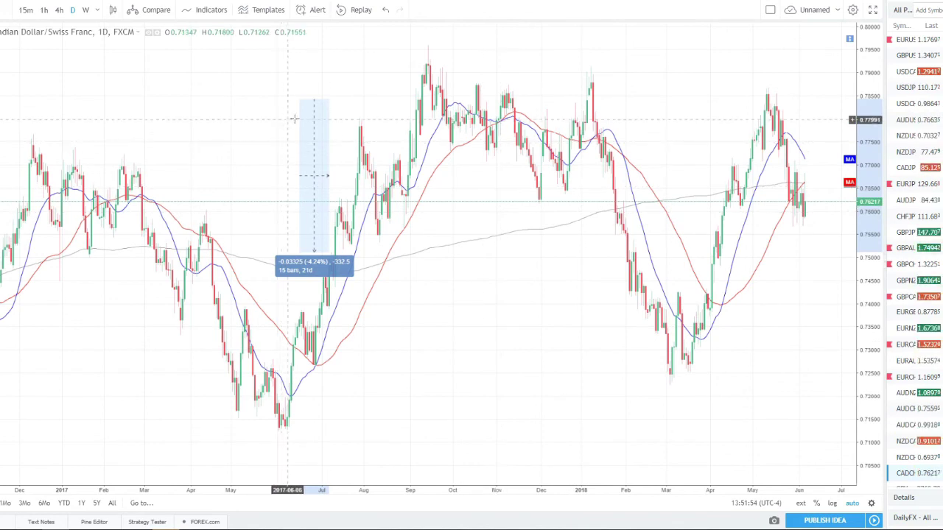
{"action": "left_click", "coordinate": [316, 105]}
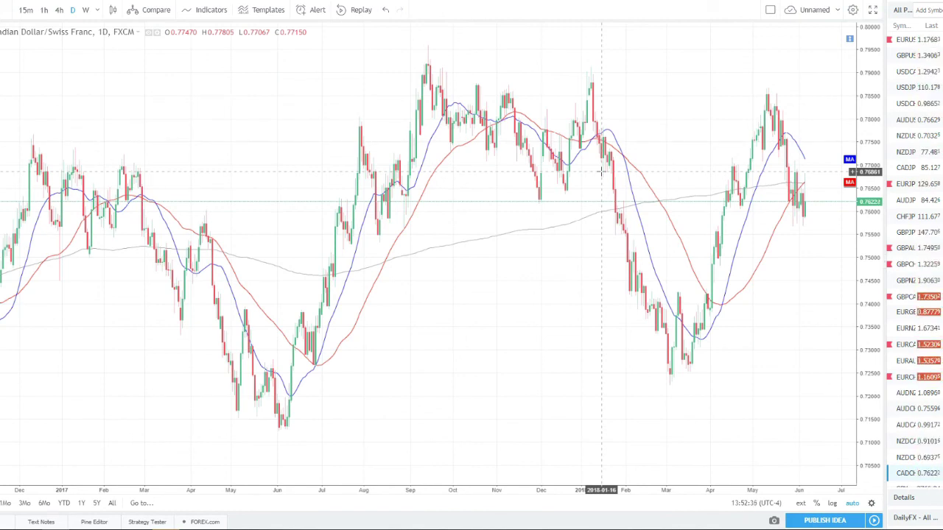
Hide the watchlist side panel to widen the CADCHF chart.
{"action": "left_click", "coordinate": [886, 263]}
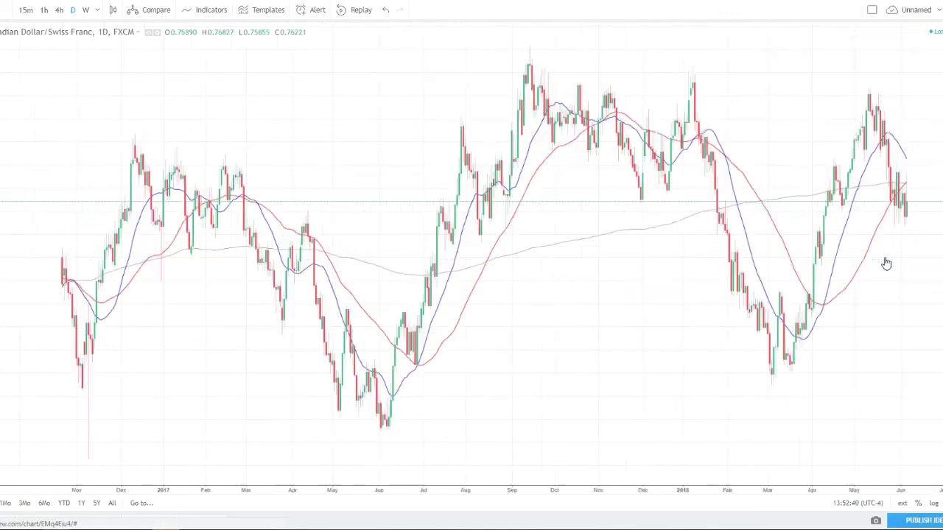